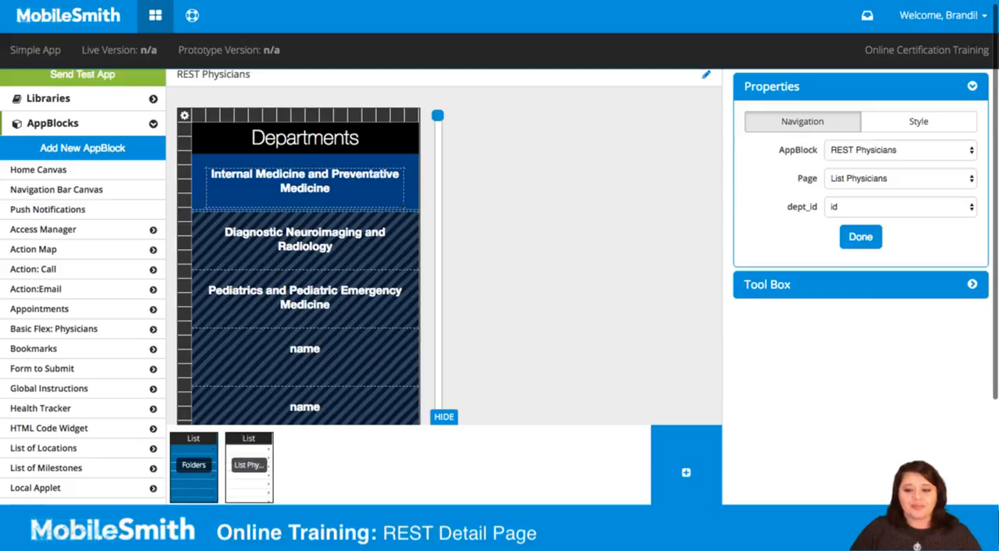
# - Switch to the Word document of sample REST URLs and review the List and Detail page specifications
pyautogui.press('super+Tab')
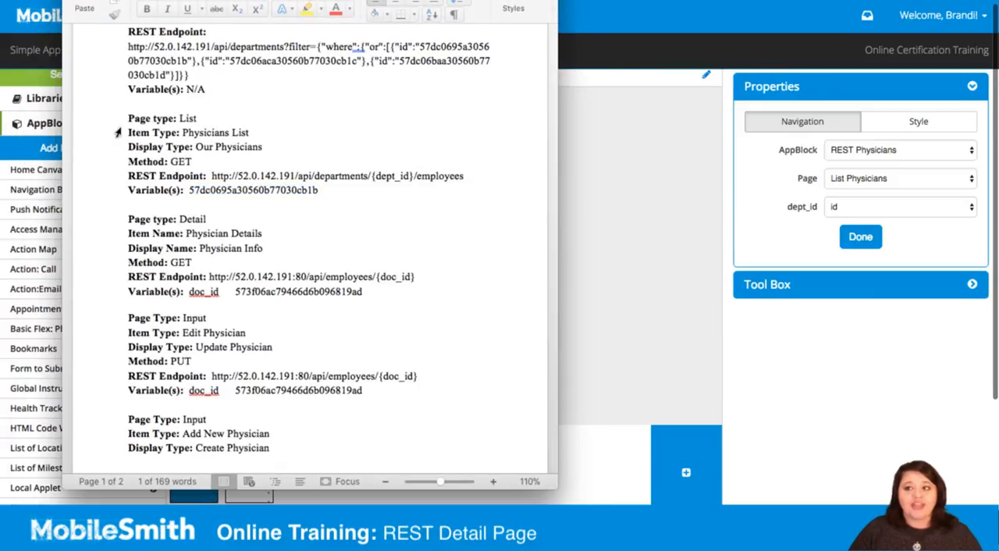
pyautogui.click(370, 209)
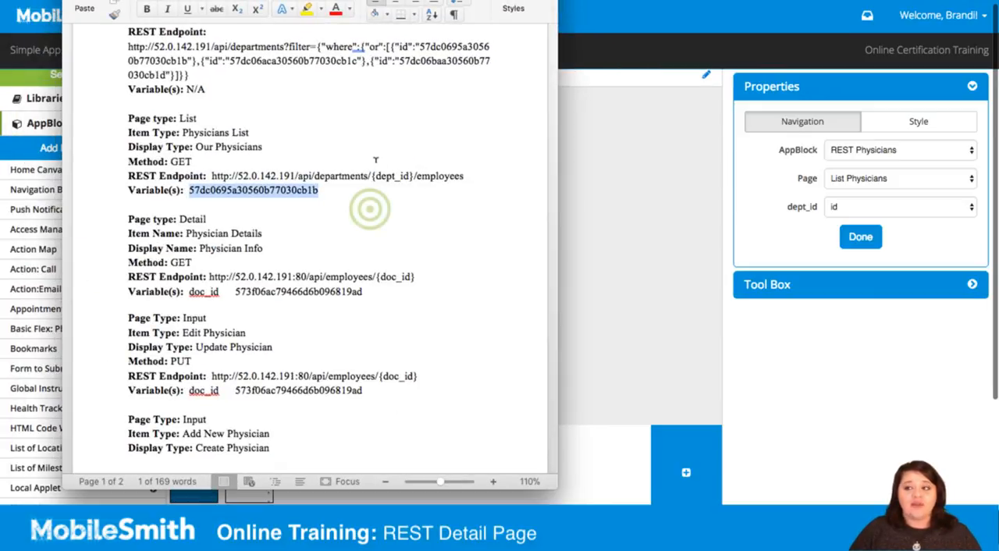
pyautogui.scroll(-1, 234, 215)
pyautogui.moveTo(127, 208); pyautogui.dragTo(231, 209)
pyautogui.click(231, 209)
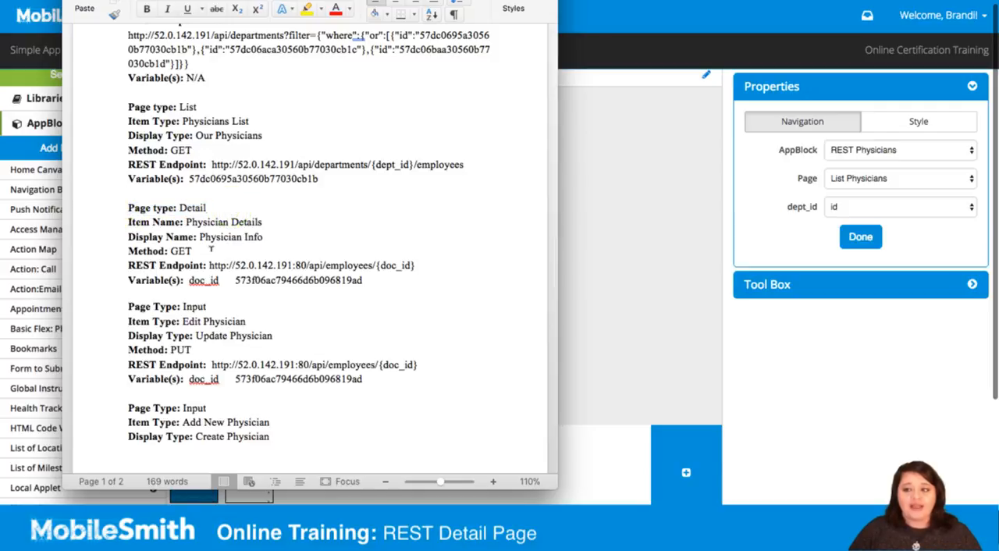
pyautogui.scroll(5, 184, 133)
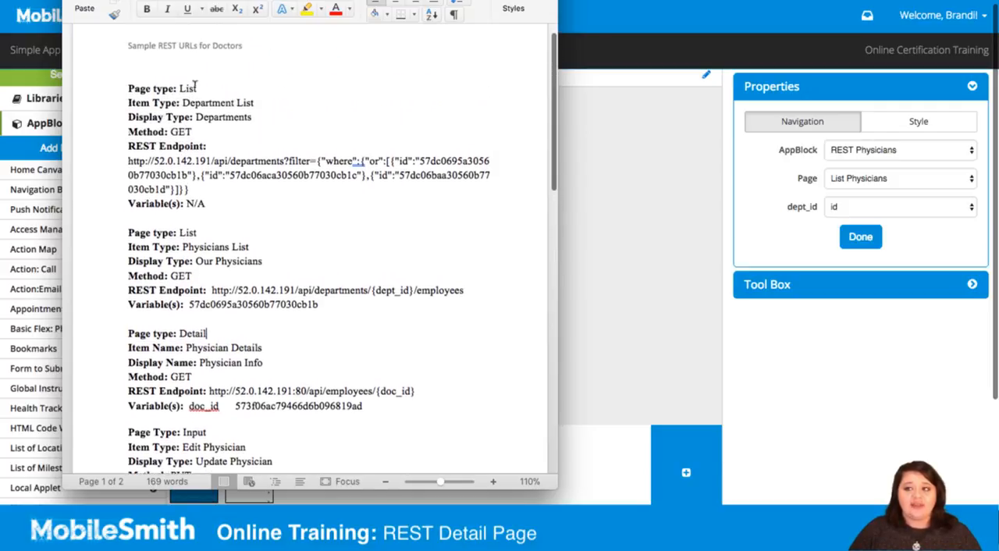
pyautogui.scroll(-6, 195, 250)
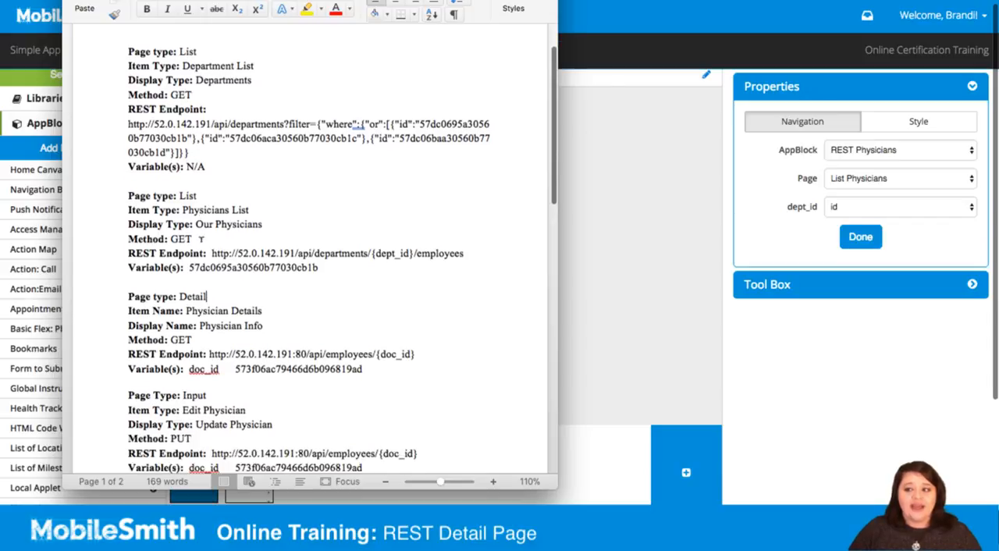
pyautogui.click(201, 238)
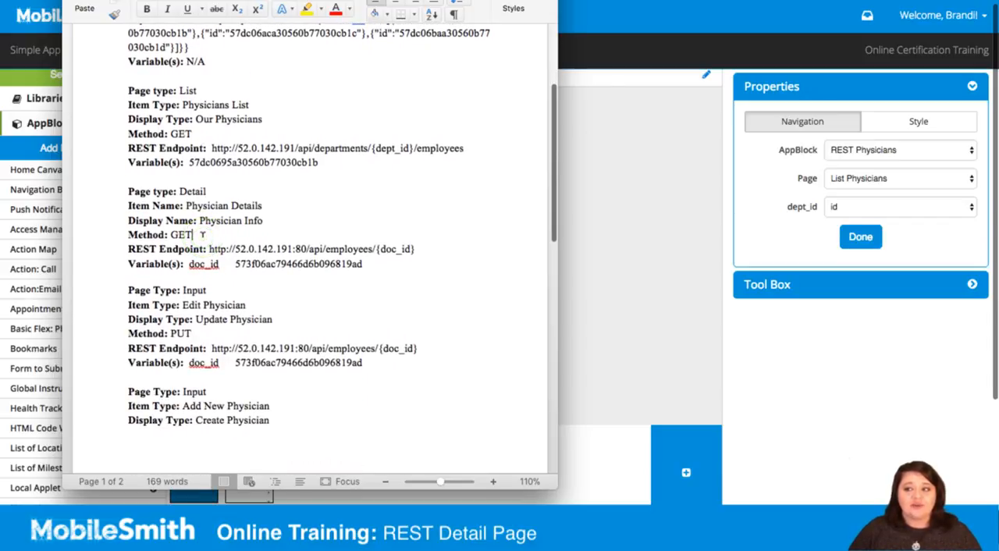
pyautogui.write('r')
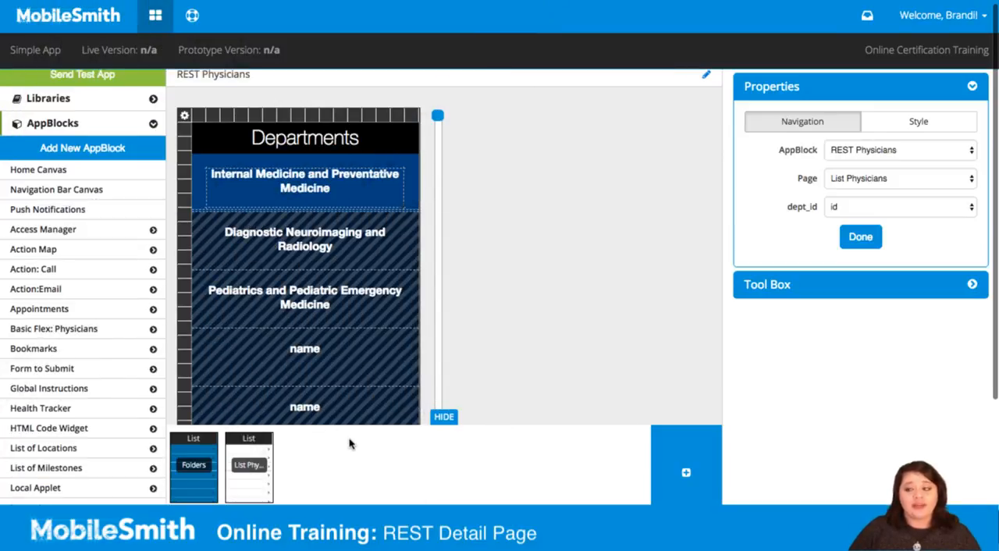
# - Add a new page with the Detail layout to the REST Physicians AppBlock
pyautogui.click(686, 473)
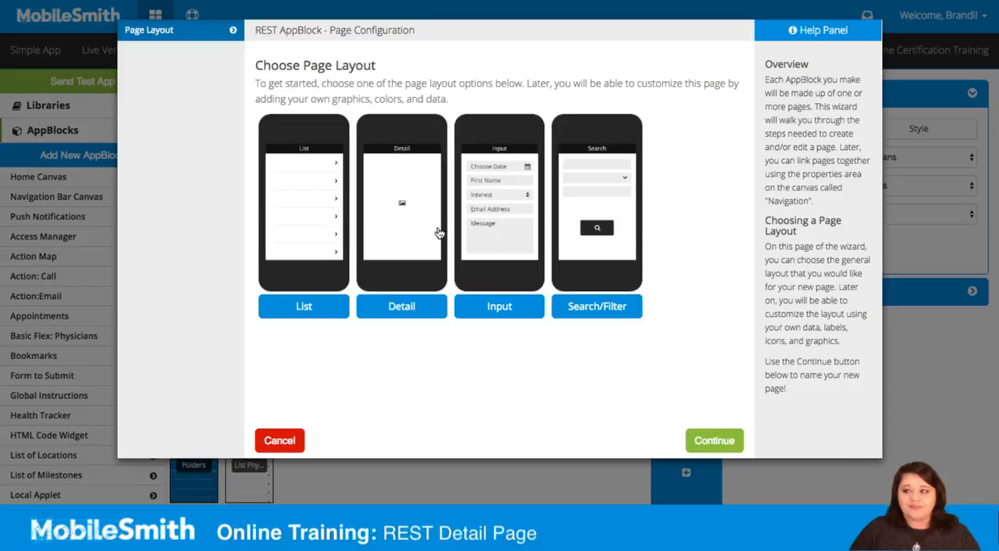
pyautogui.click(395, 222)
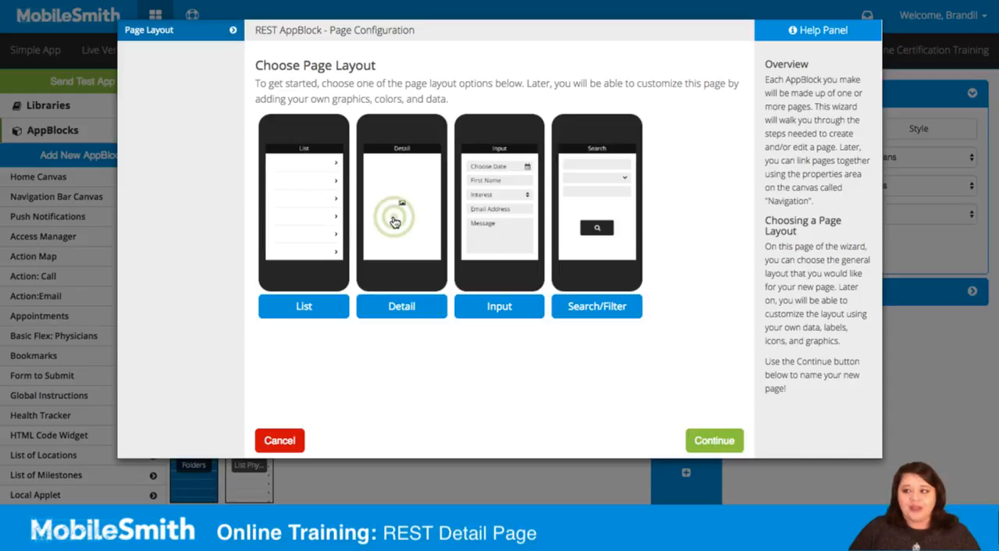
pyautogui.click(708, 441)
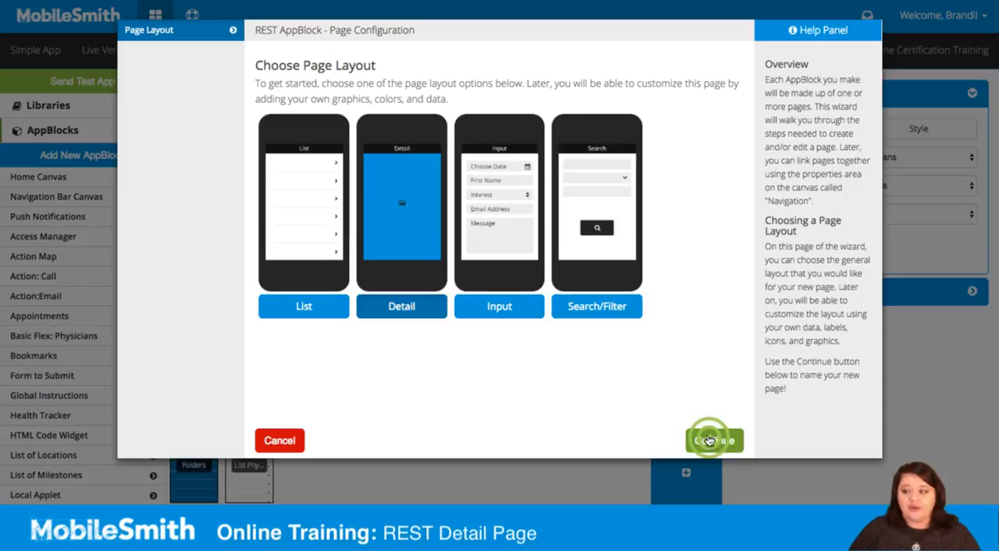
# - Name the page Detail Physicians, set its display name to Physician Info, and save to continue
pyautogui.click(395, 81)
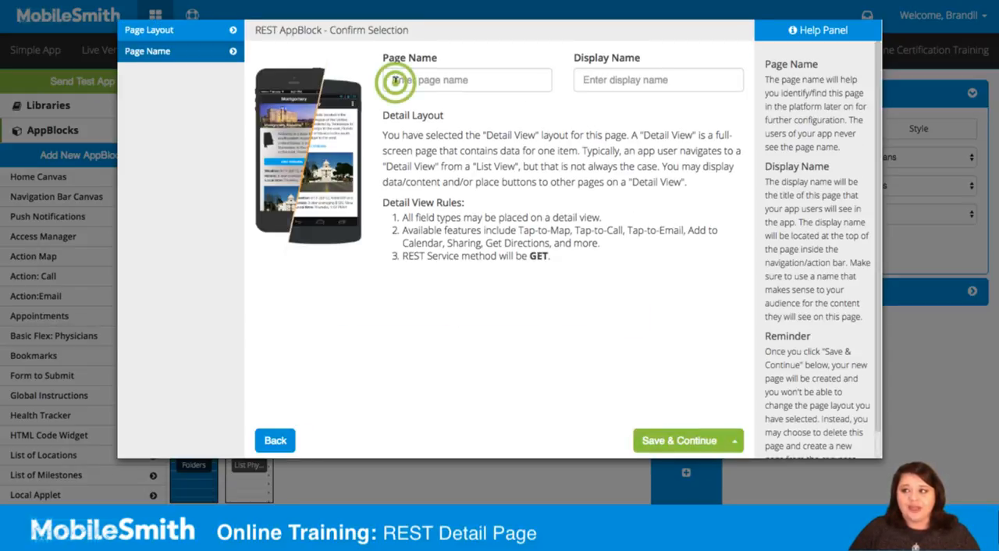
pyautogui.write('D')
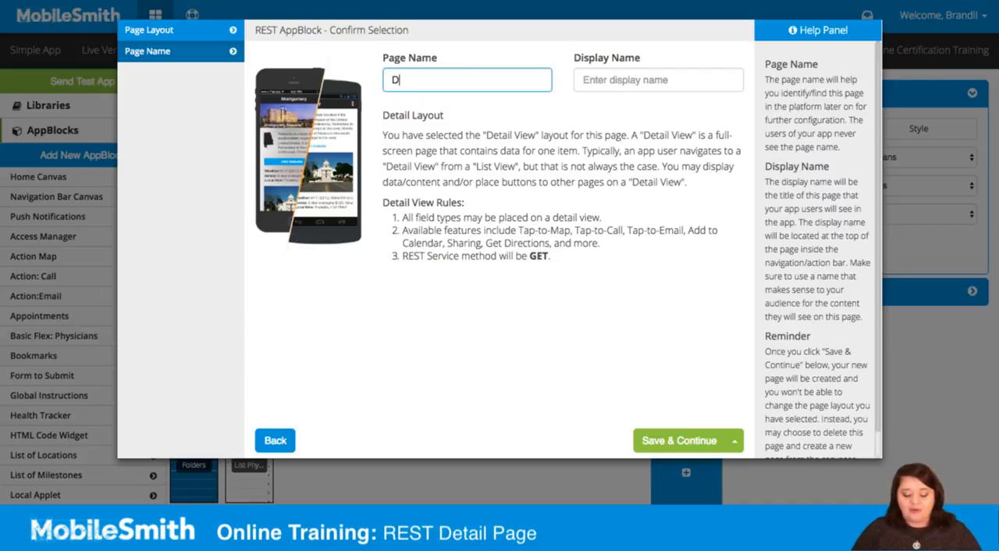
pyautogui.write('etail Physicians')
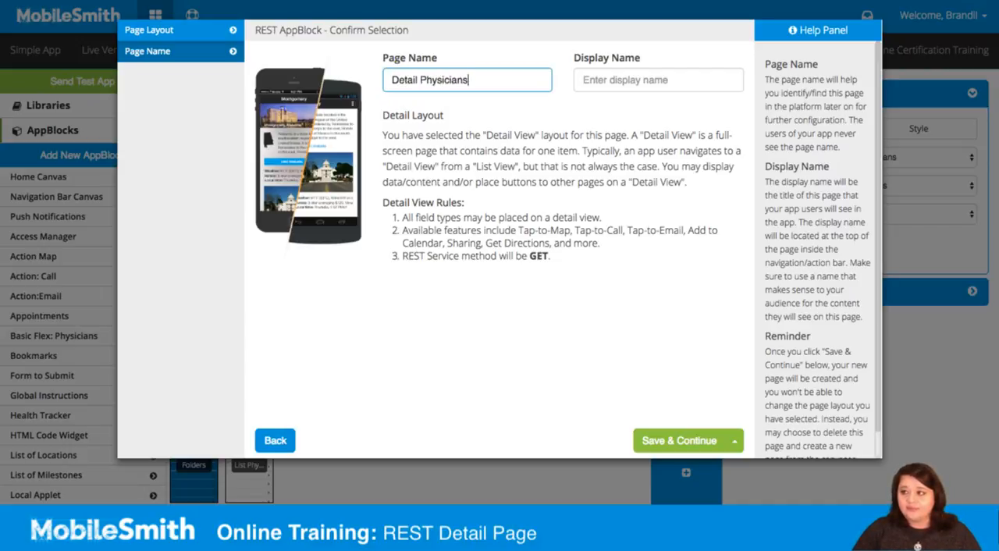
pyautogui.click(600, 83)
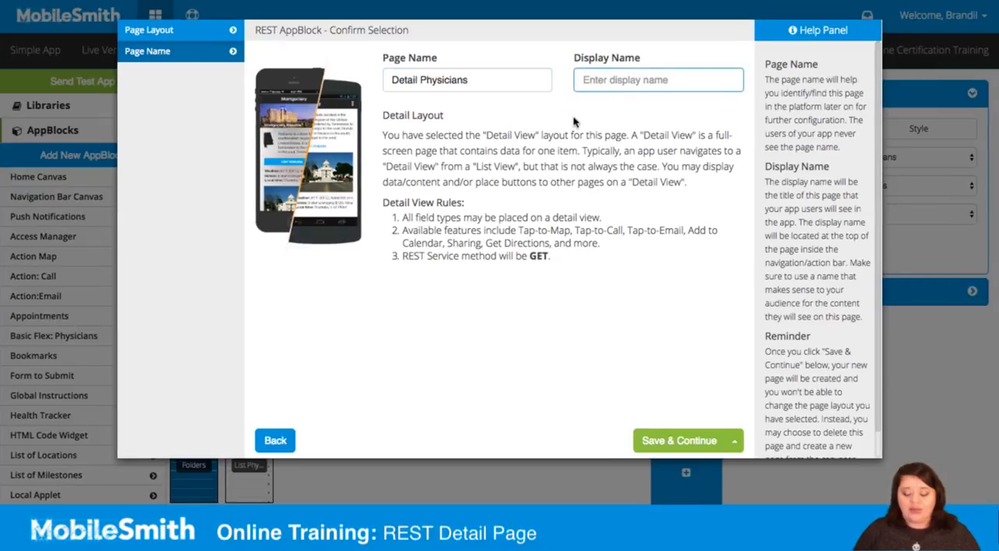
pyautogui.write('Physician ')
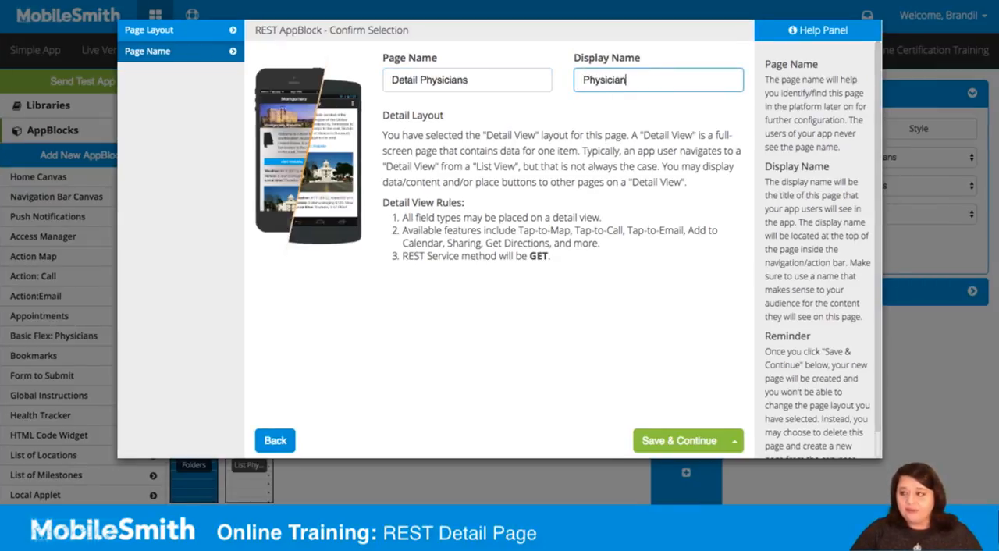
pyautogui.write('Info')
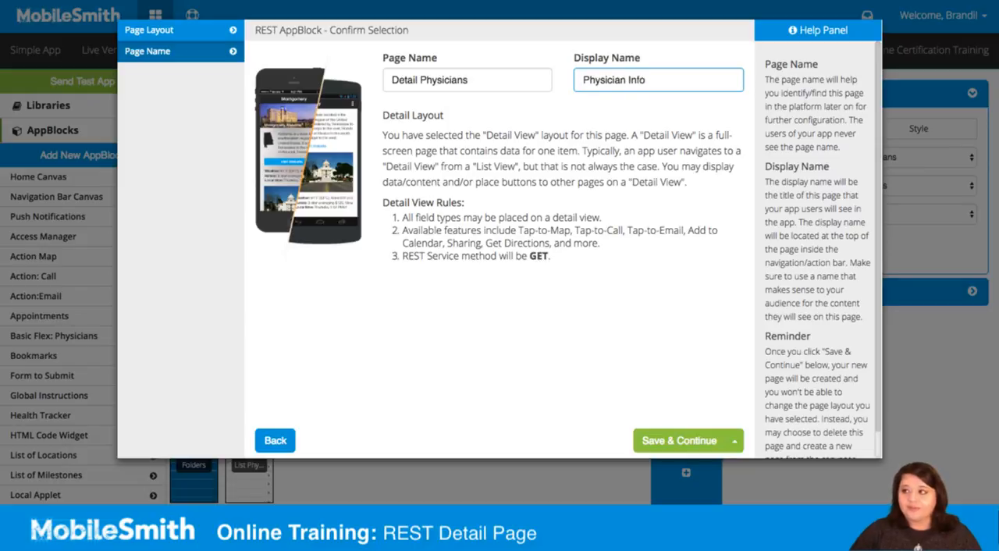
pyautogui.click(675, 442)
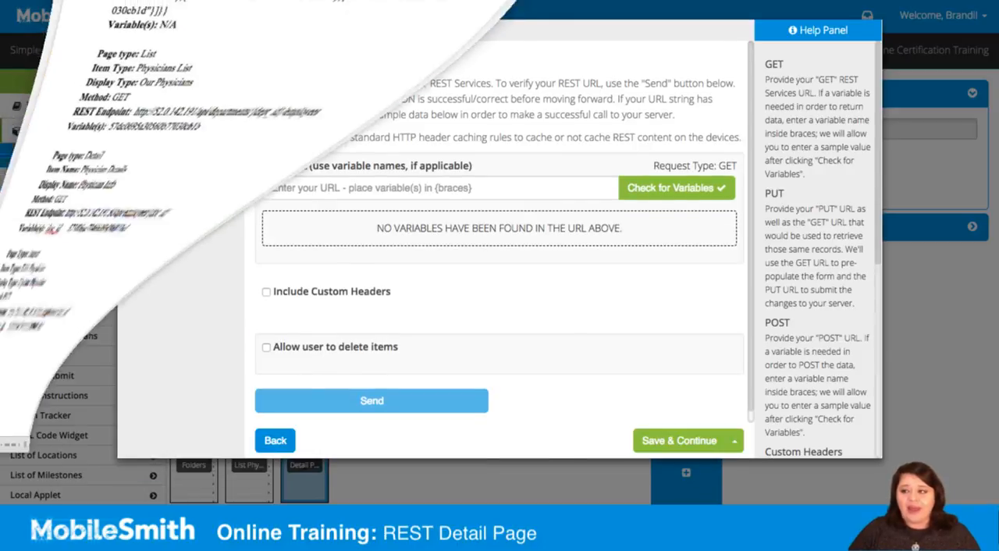
pyautogui.click(279, 210)
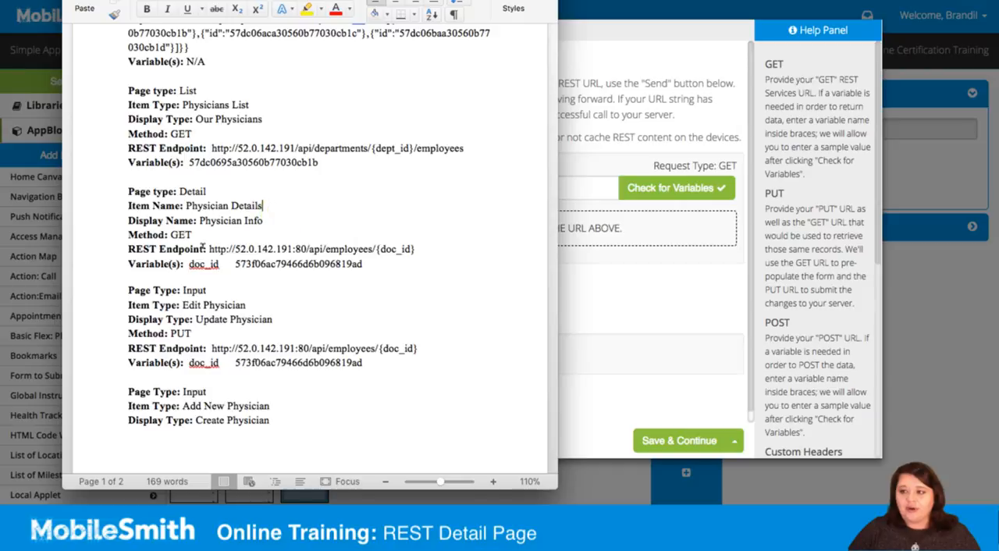
pyautogui.moveTo(208, 248); pyautogui.dragTo(417, 249)
pyautogui.hotkey('ctrl', 'c')
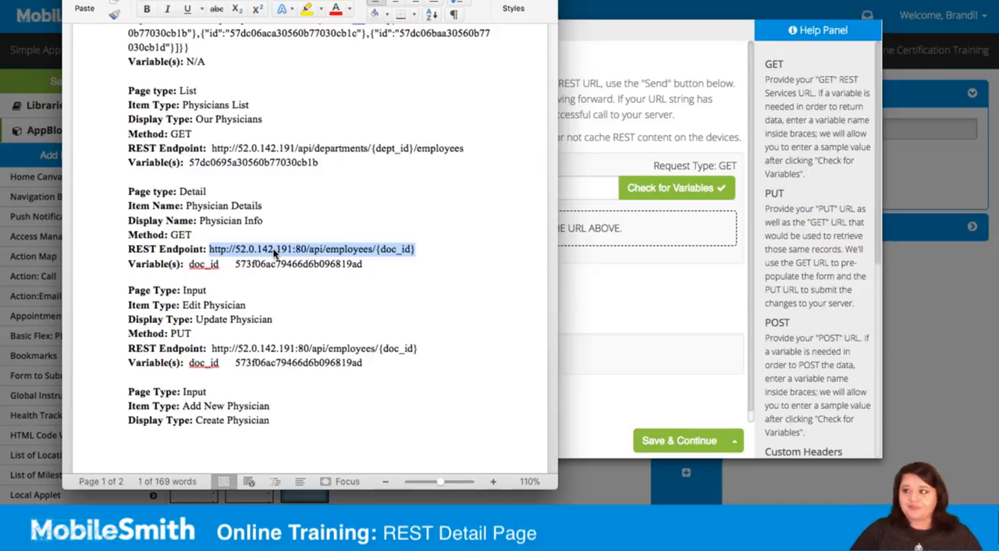
pyautogui.click(355, 191)
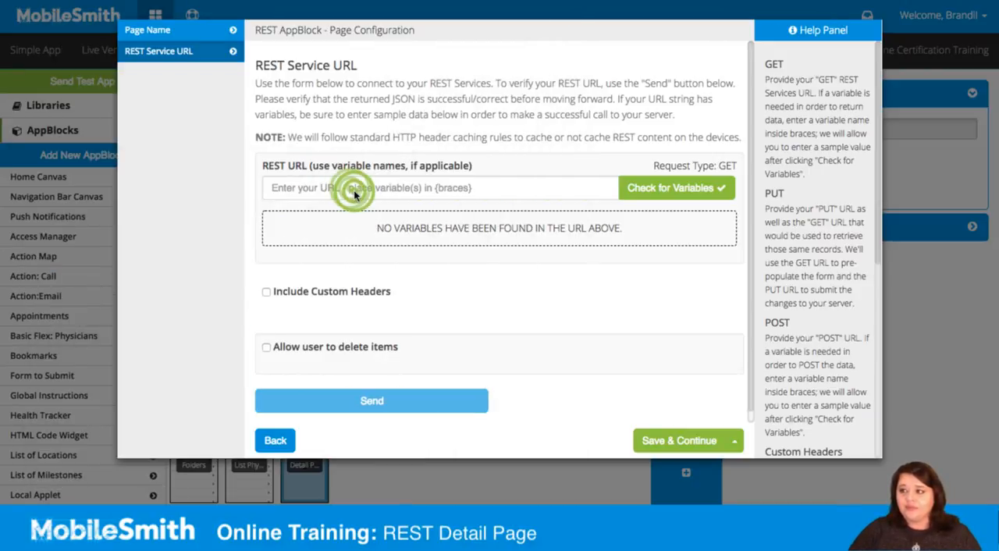
pyautogui.hotkey('ctrl', 'v')
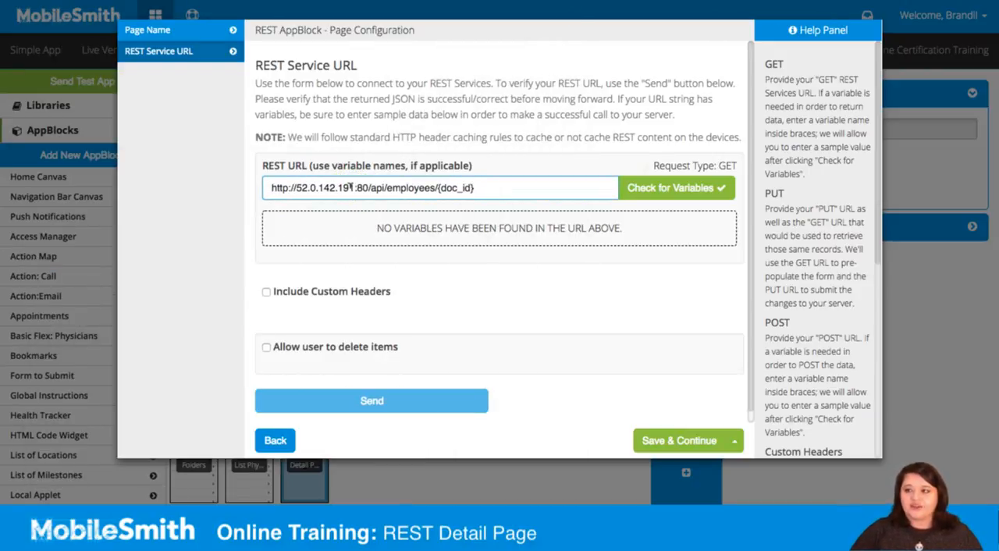
pyautogui.click(660, 188)
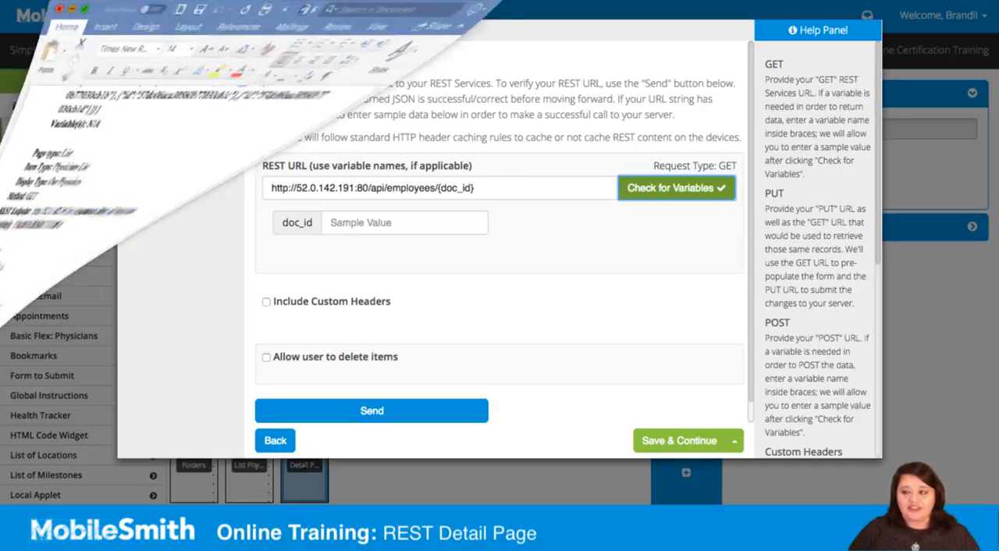
# - Copy the Physician Details variable value 573f06ac79466d6b096819ad from the Word document into the doc_id sample value
pyautogui.moveTo(415, 249); pyautogui.dragTo(362, 264)
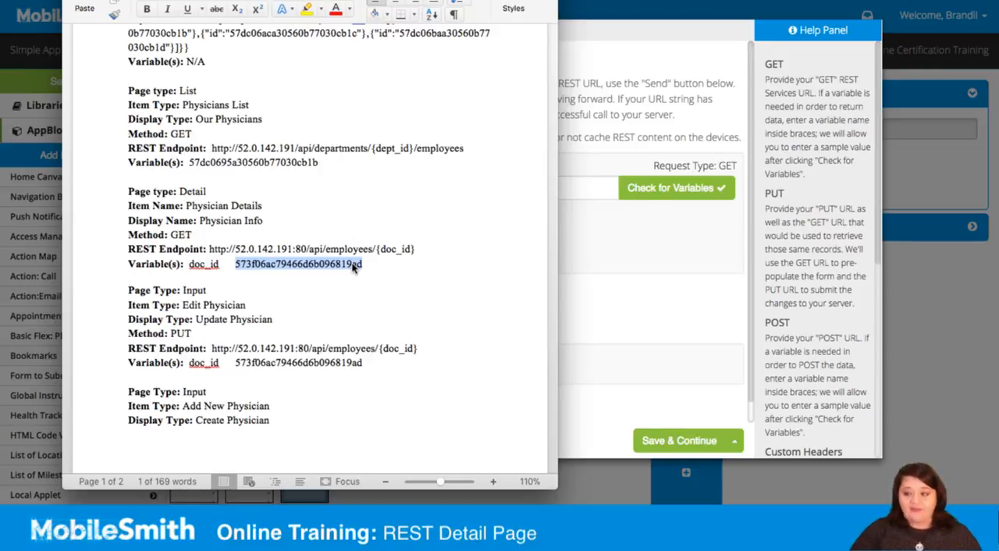
pyautogui.hotkey('ctrl', 'v')
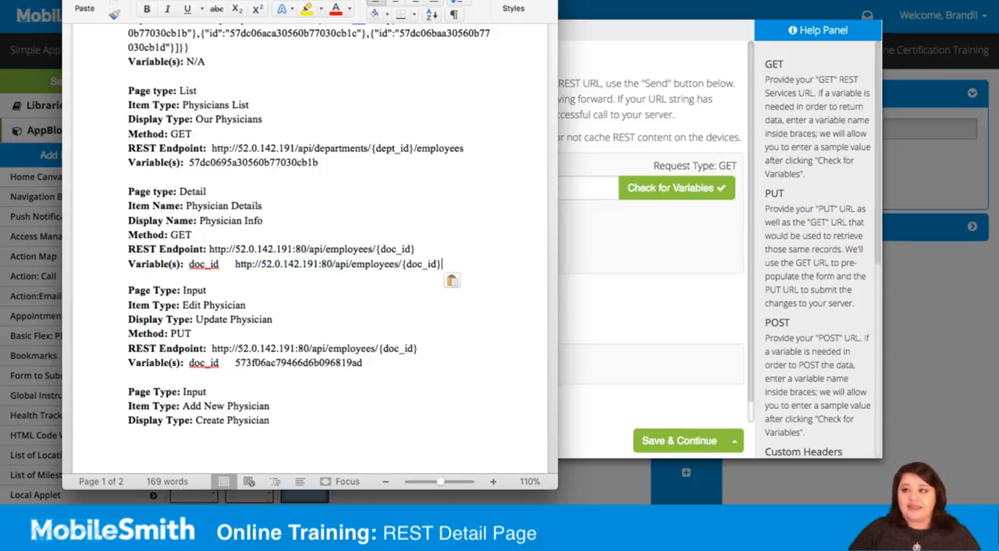
pyautogui.hotkey('ctrl', 'z')
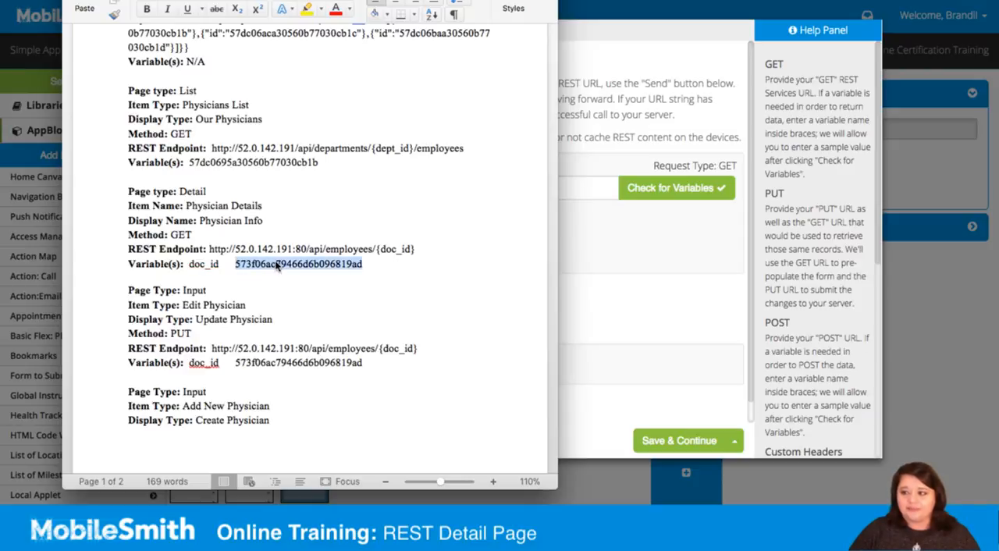
pyautogui.rightClick(277, 266)
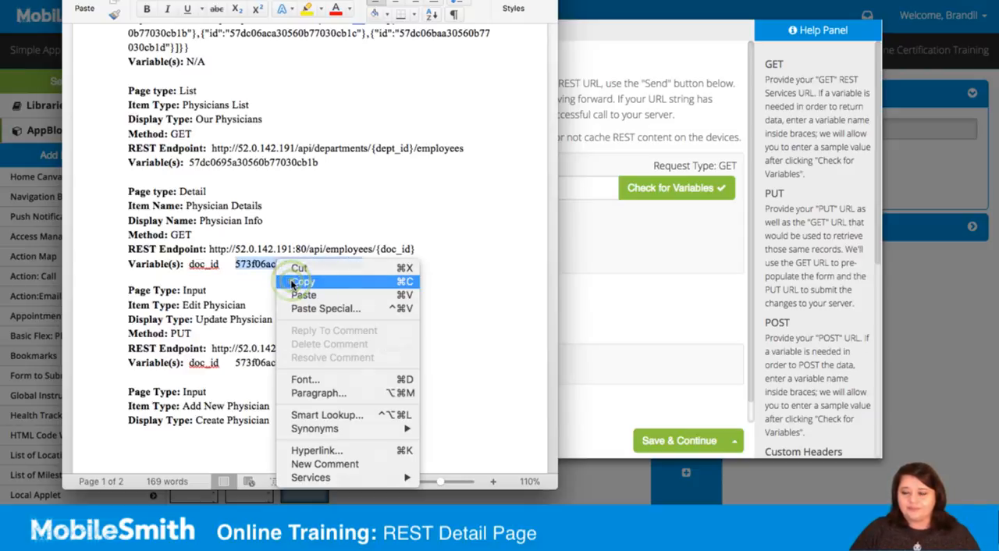
pyautogui.click(291, 279)
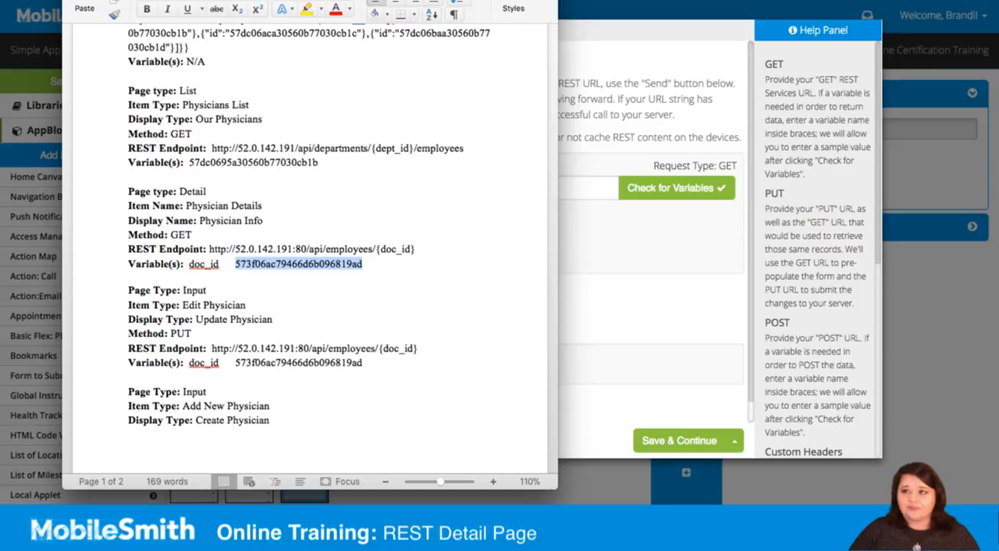
pyautogui.press('super+m')
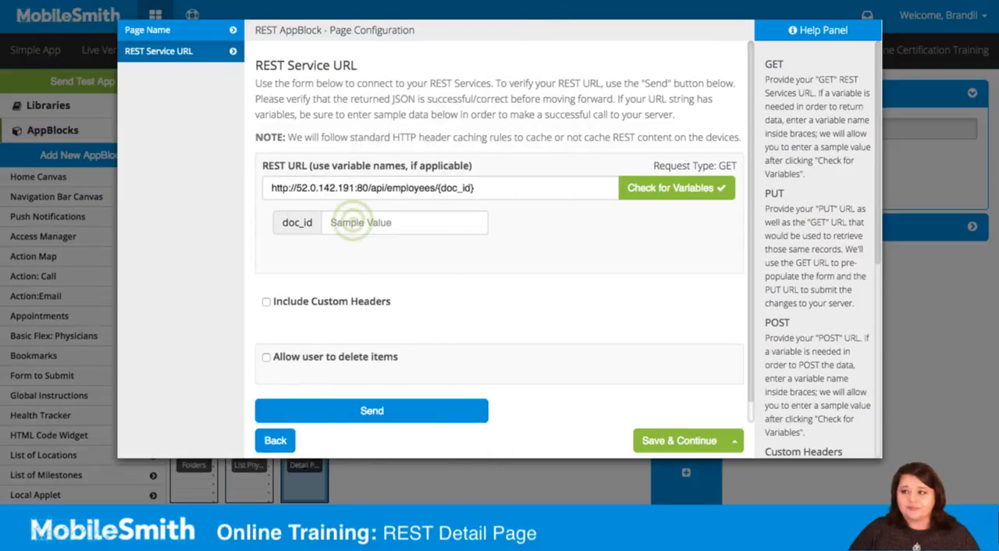
pyautogui.click(353, 221)
pyautogui.click(352, 221)
pyautogui.hotkey('ctrl', 'v')
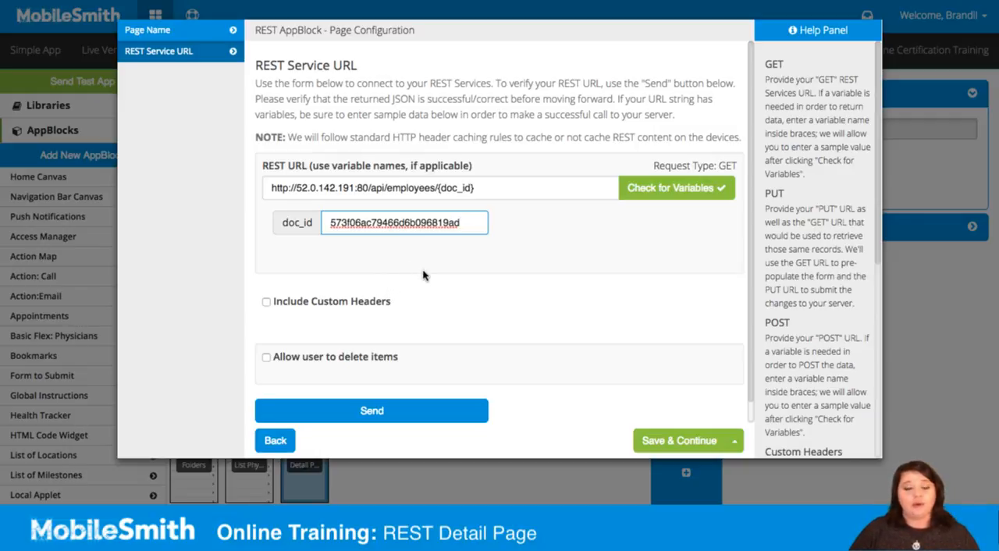
# - Send the test GET request, review the returned JSON, and save to continue to data mapping
pyautogui.click(387, 411)
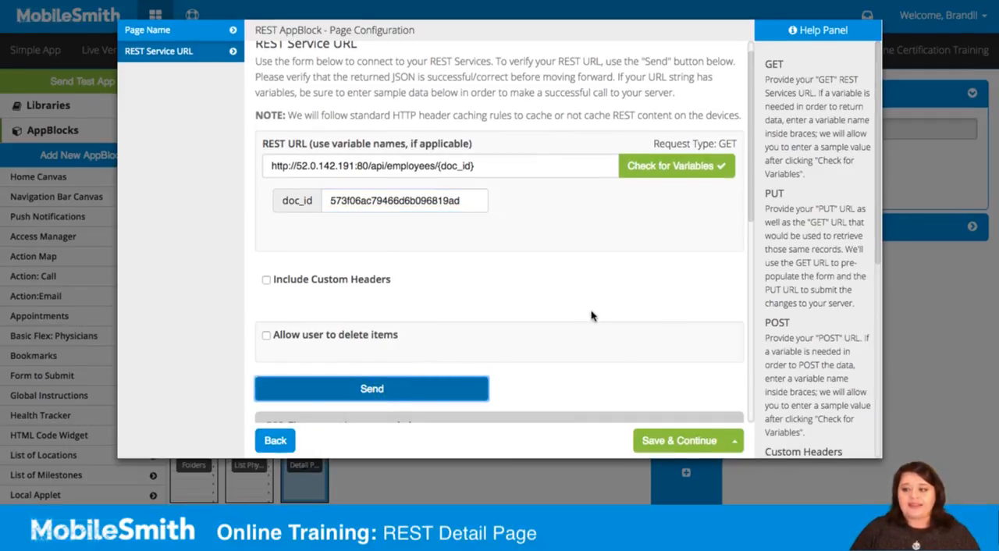
pyautogui.scroll(-5, 591, 316)
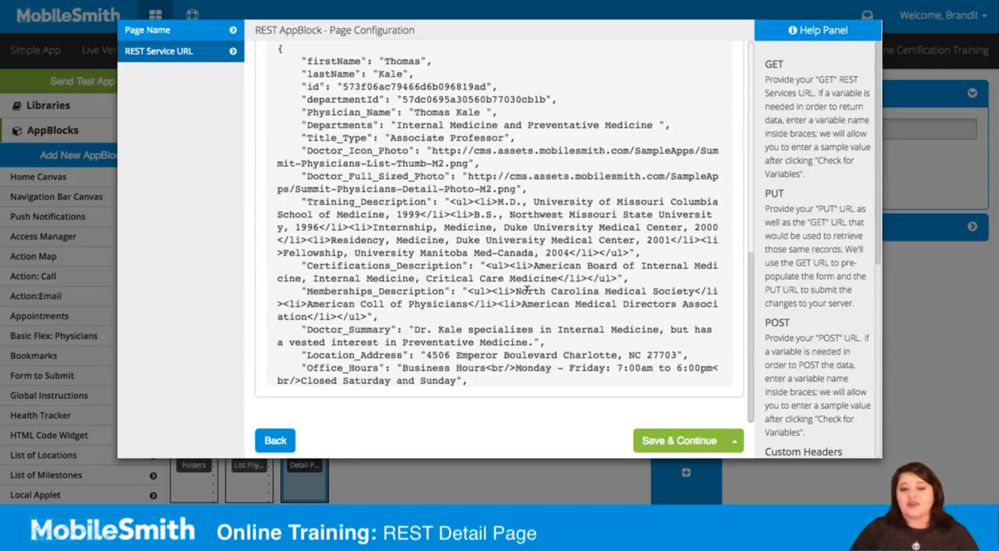
pyautogui.click(690, 441)
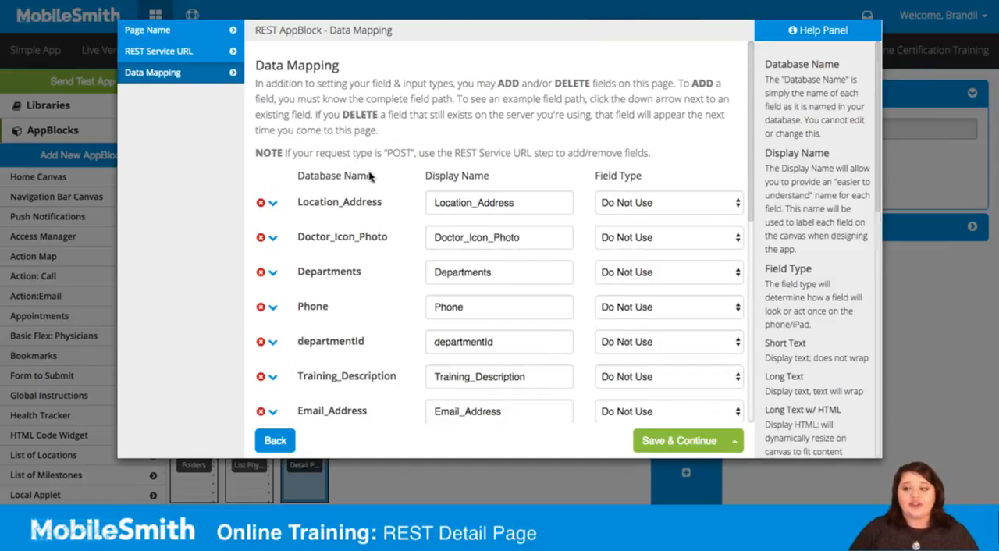
# - Set the field type of Location_Address to Street Address in the data mapping
pyautogui.click(642, 204)
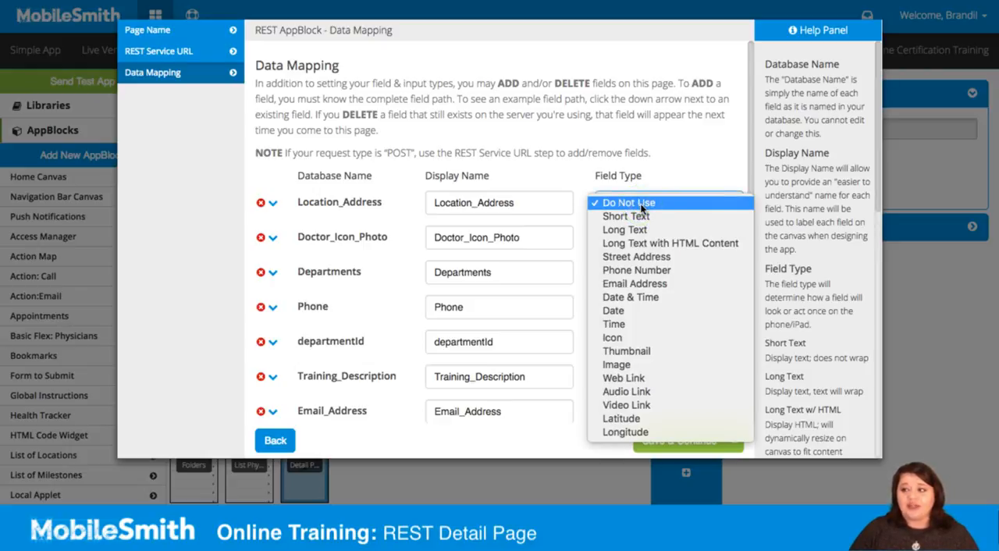
pyautogui.click(642, 259)
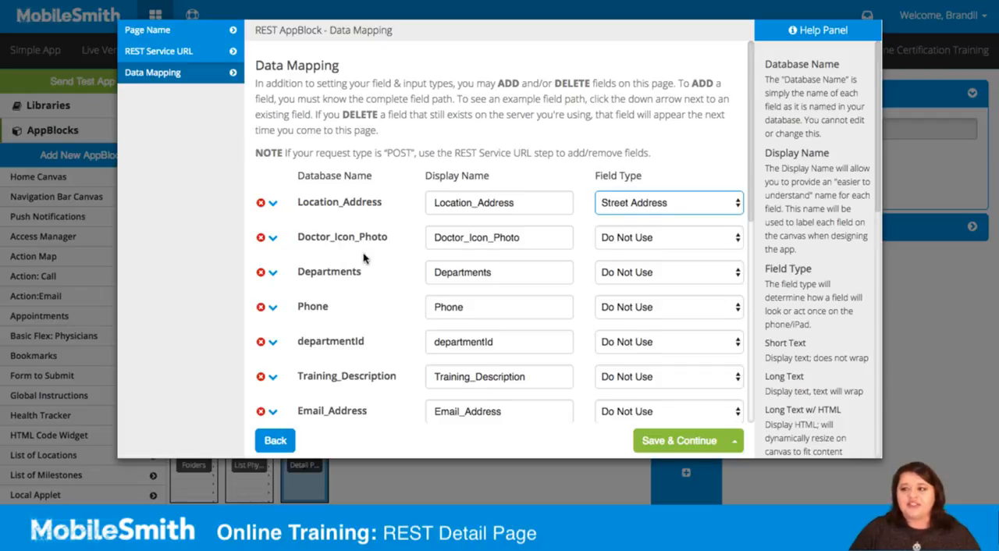
pyautogui.scroll(-10, 364, 261)
pyautogui.scroll(10, 378, 275)
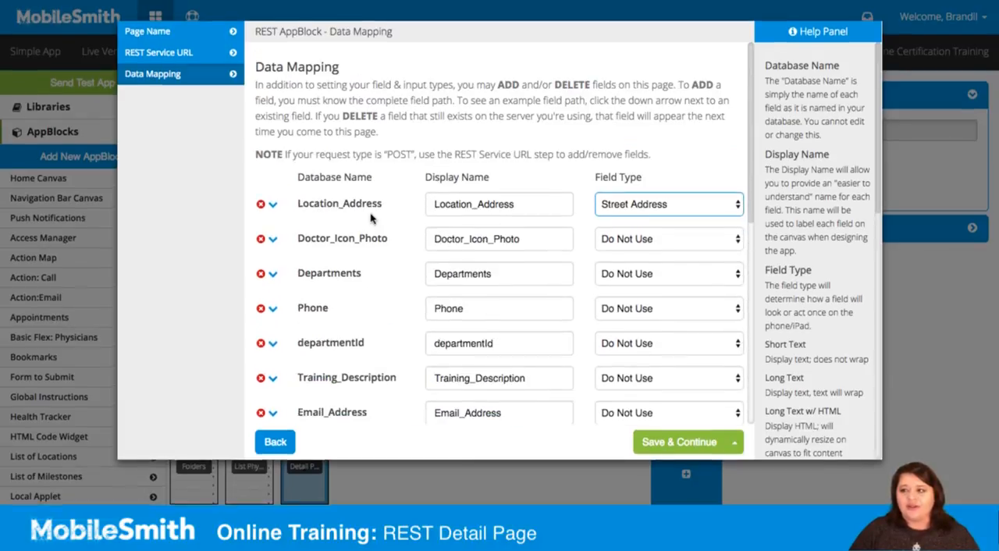
# - Set the field type of Departments to Long Text and of Phone to Phone Number in the data mapping
pyautogui.click(647, 275)
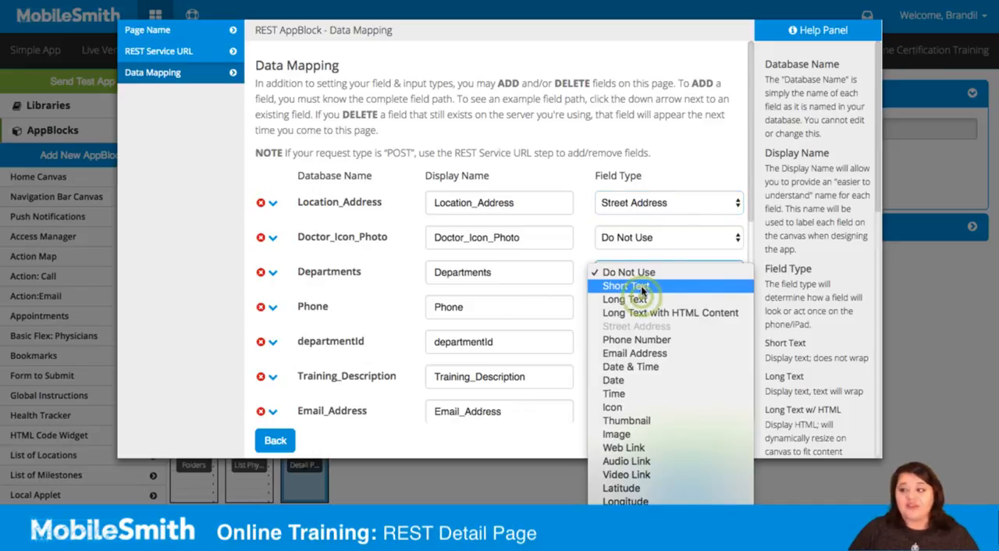
pyautogui.click(642, 299)
pyautogui.click(635, 306)
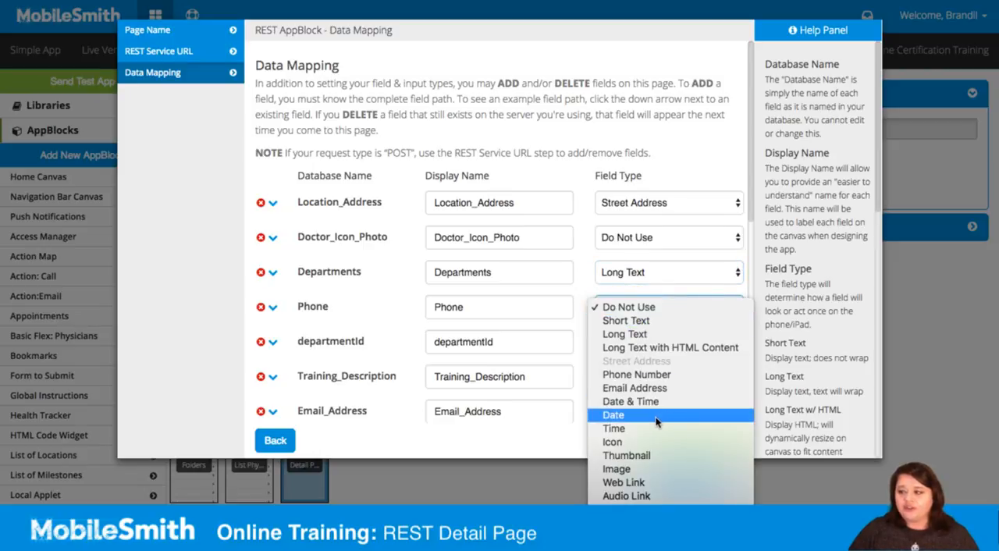
pyautogui.click(646, 375)
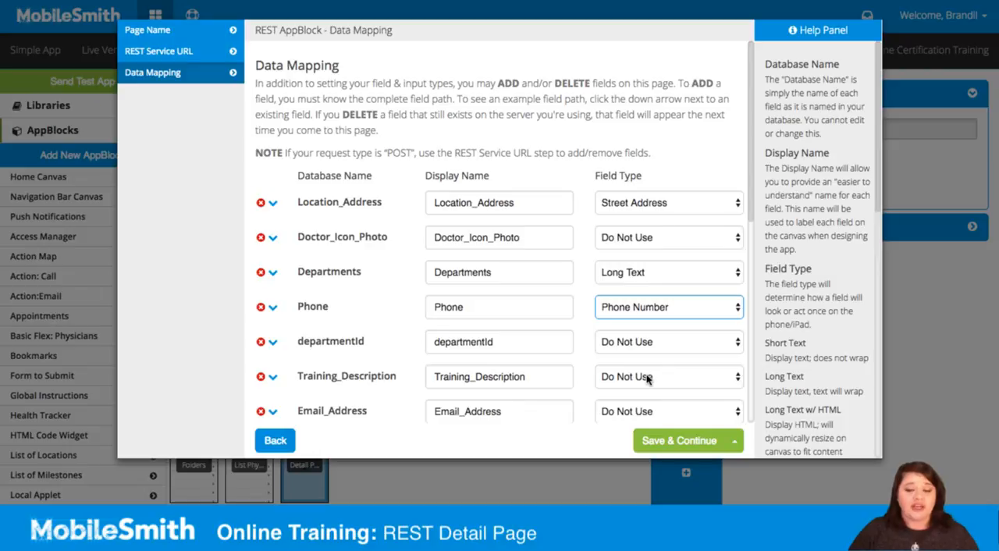
# - Set the field type of Training_Description to Long Text with HTML Content and of Email_Address to Email Address
pyautogui.scroll(-10, 636, 374)
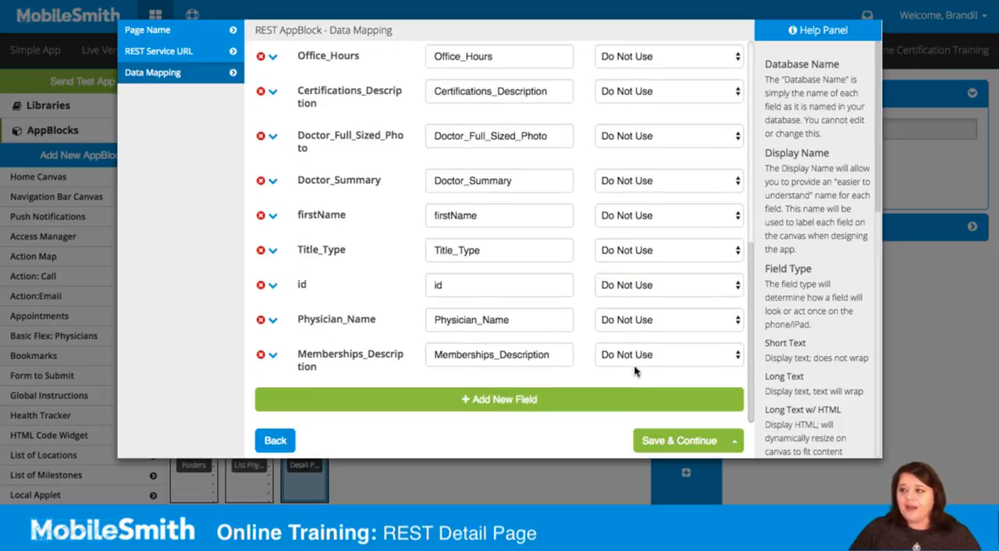
pyautogui.scroll(10, 635, 371)
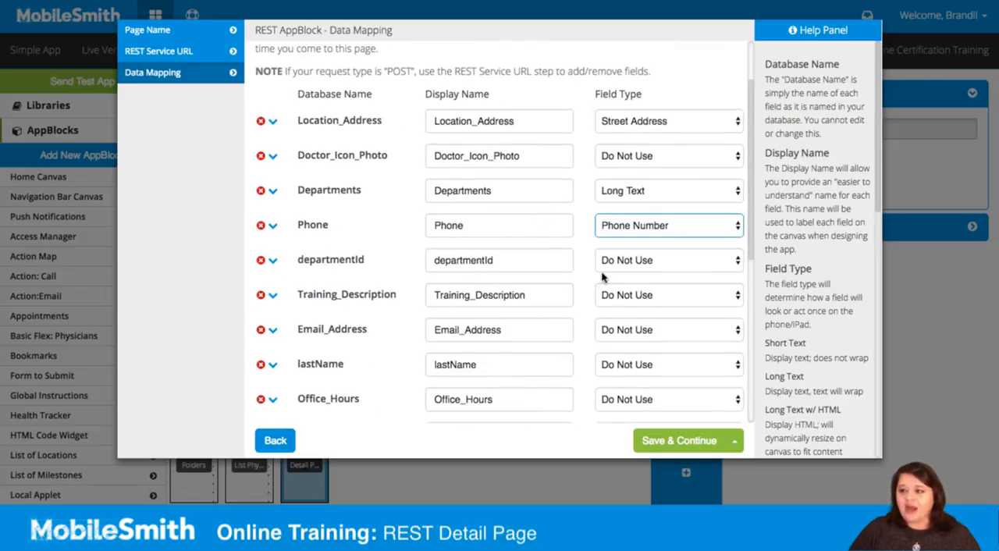
pyautogui.click(630, 297)
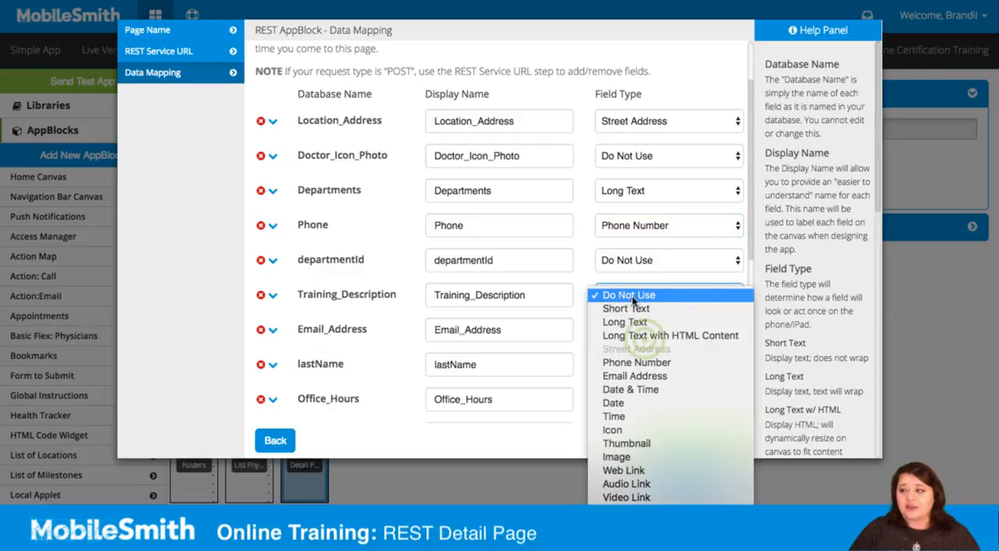
pyautogui.click(645, 336)
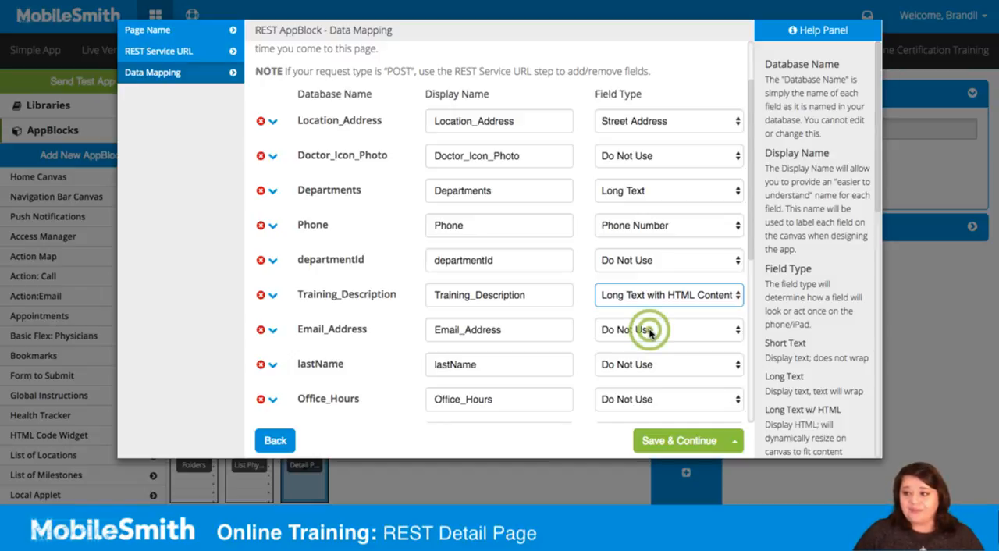
pyautogui.click(650, 333)
pyautogui.click(651, 411)
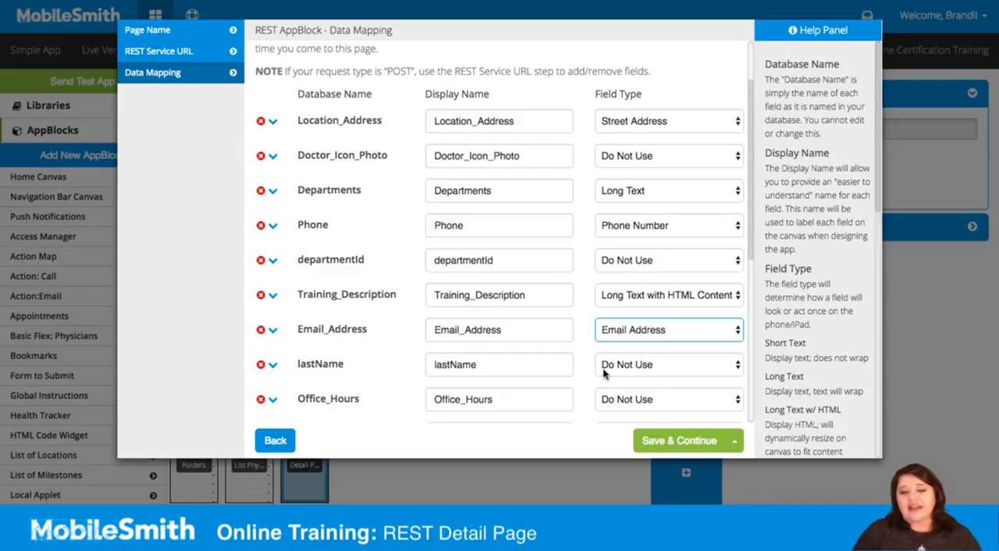
# - Set the field types of Office_Hours and Certifications_Description to Long Text with HTML Content
pyautogui.click(620, 399)
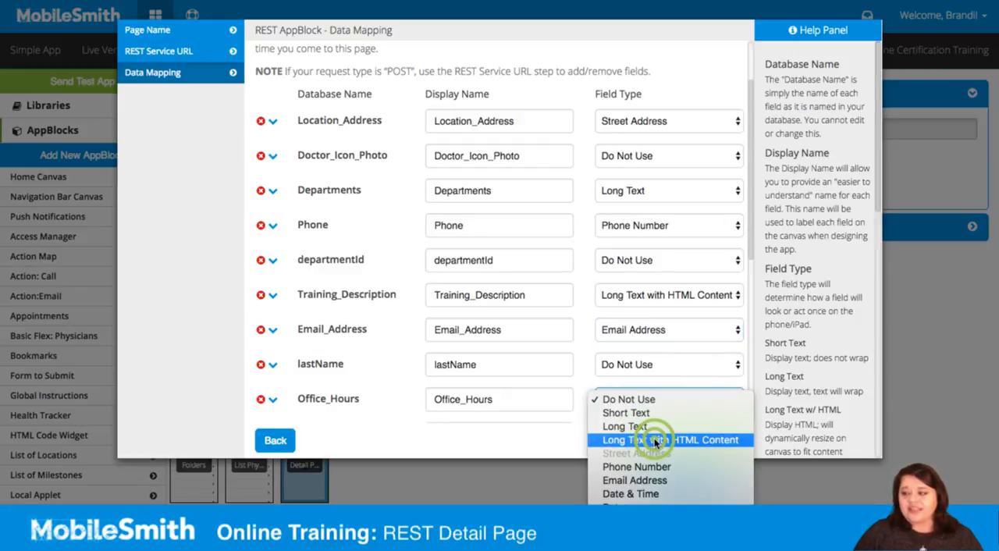
pyautogui.click(654, 443)
pyautogui.scroll(-4, 584, 388)
pyautogui.scroll(-1, 584, 388)
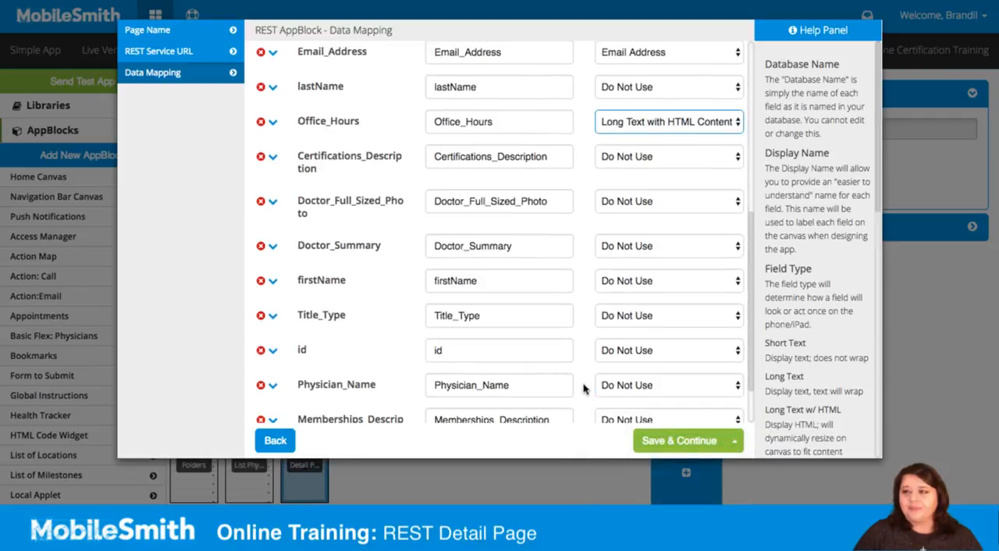
pyautogui.click(621, 161)
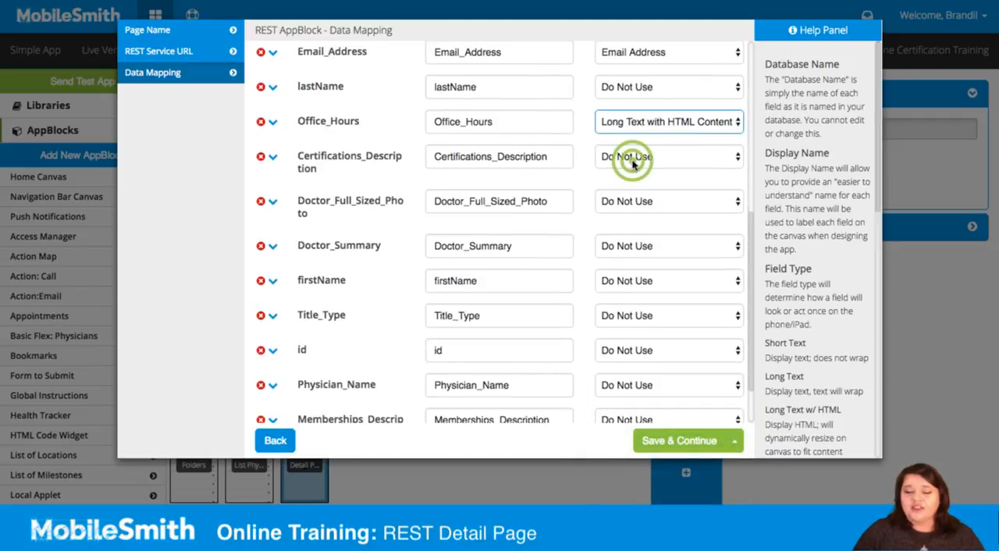
pyautogui.click(650, 198)
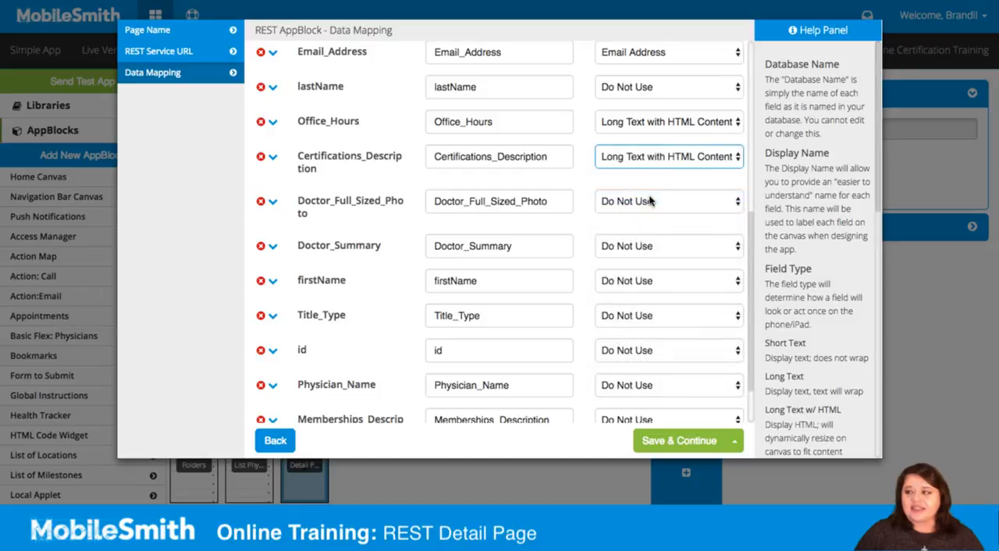
# - Set the field type of Doctor_Full_Sized_Photo to Image and of Doctor_Summary to Long Text
pyautogui.click(642, 205)
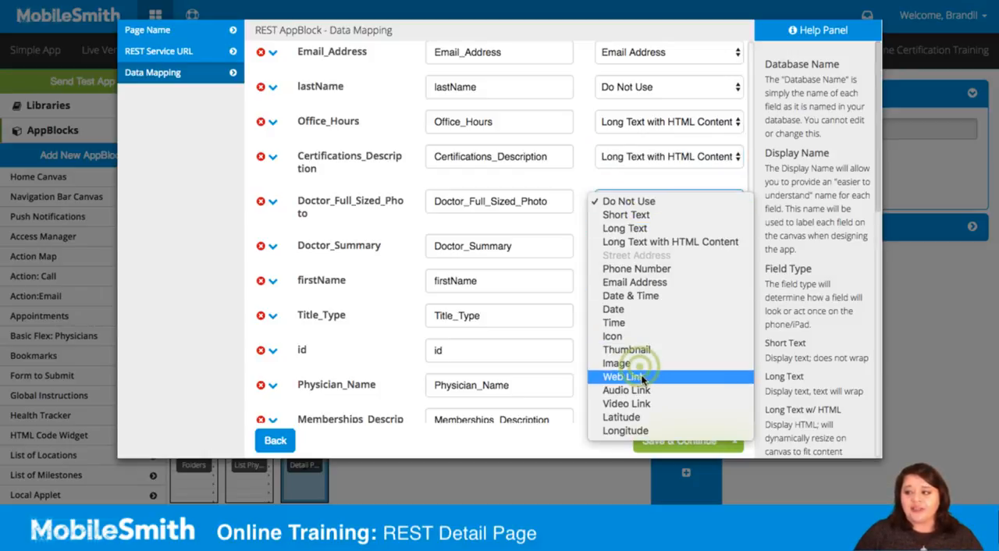
pyautogui.click(637, 364)
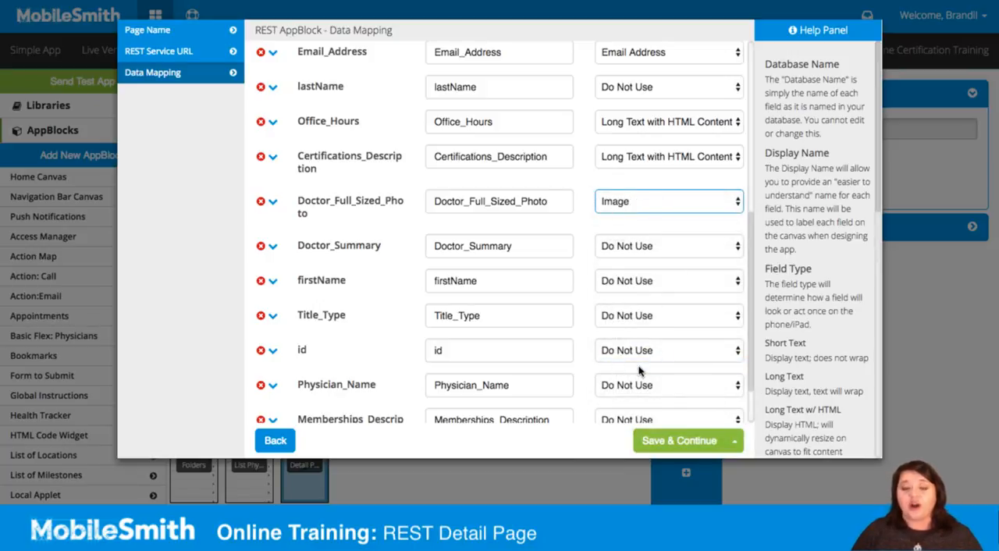
pyautogui.click(646, 245)
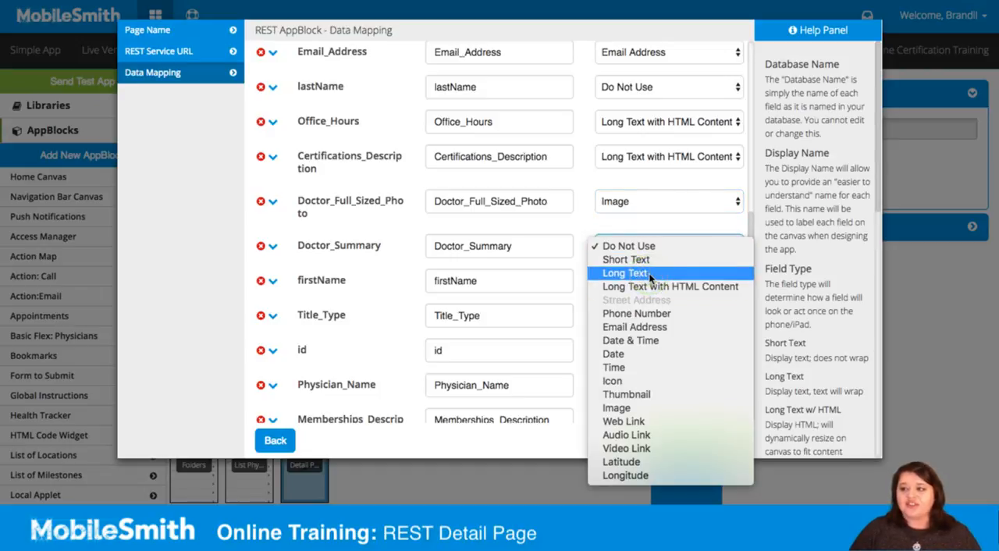
pyautogui.click(647, 272)
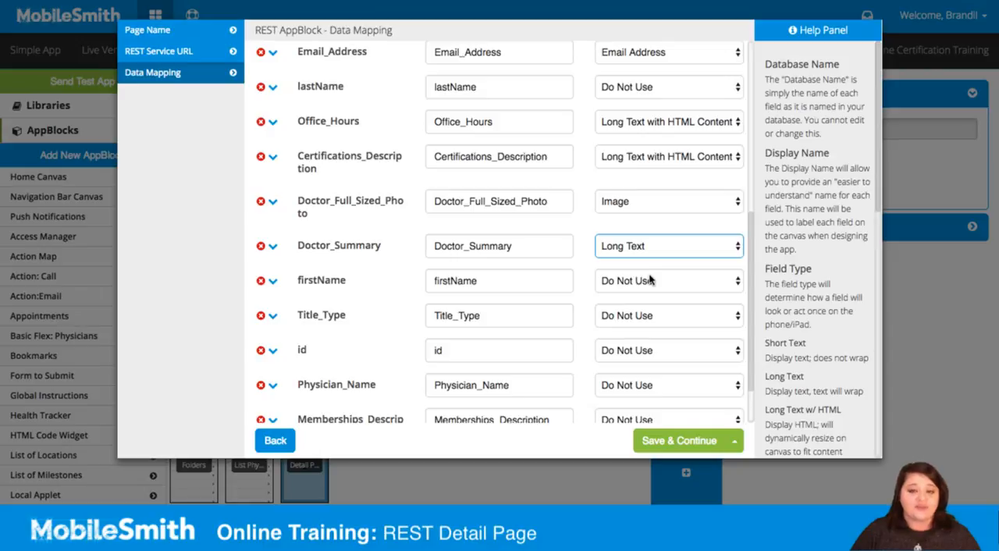
# - Set the field types of Title_Type and Physician_Name to Short Text
pyautogui.click(625, 316)
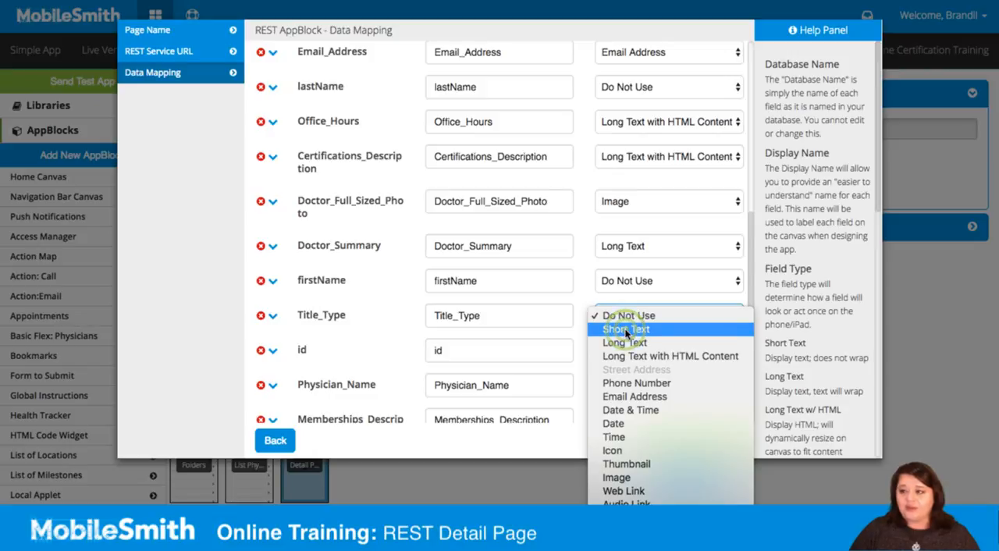
pyautogui.click(625, 329)
pyautogui.click(615, 384)
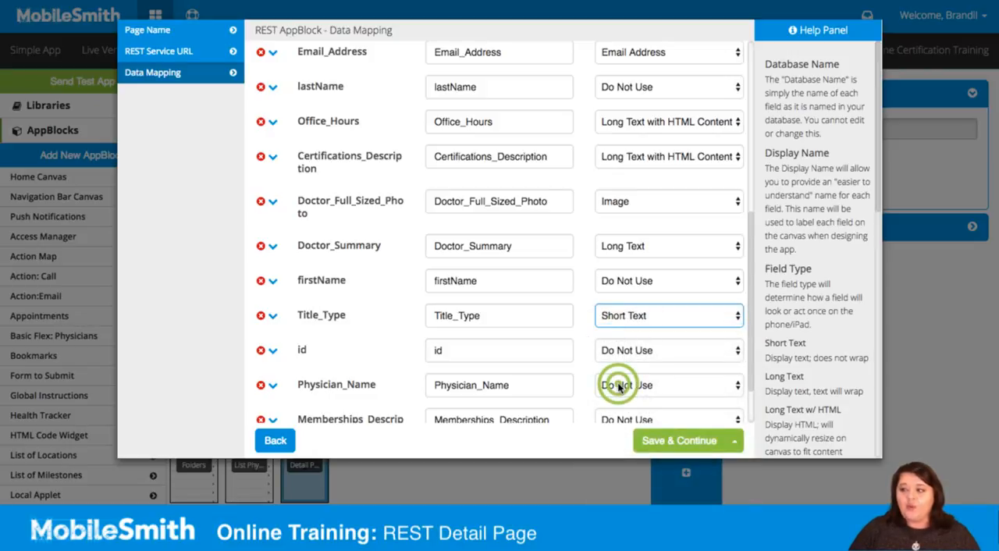
pyautogui.click(625, 399)
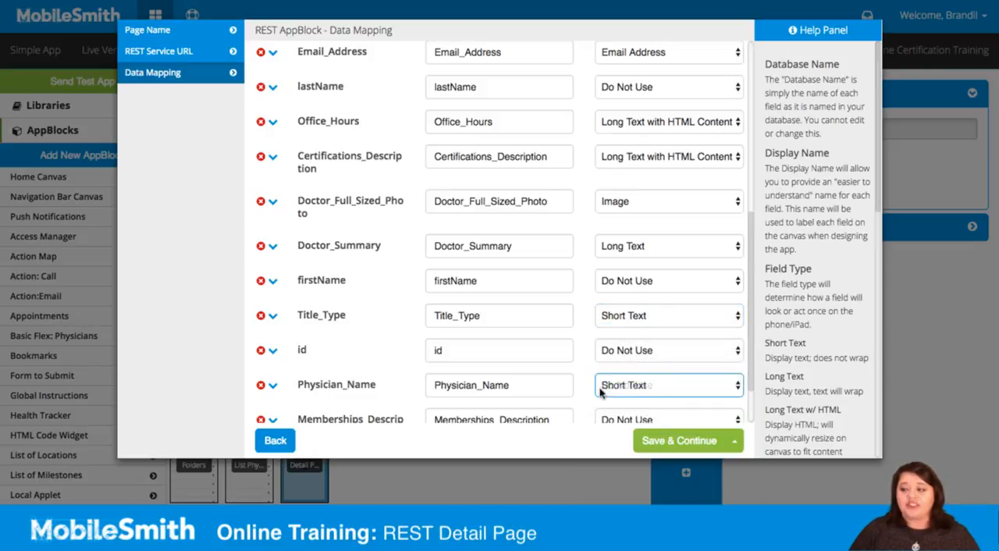
# - Set the field type of Memberships_Description to Long Text with HTML Content
pyautogui.scroll(-2, 586, 383)
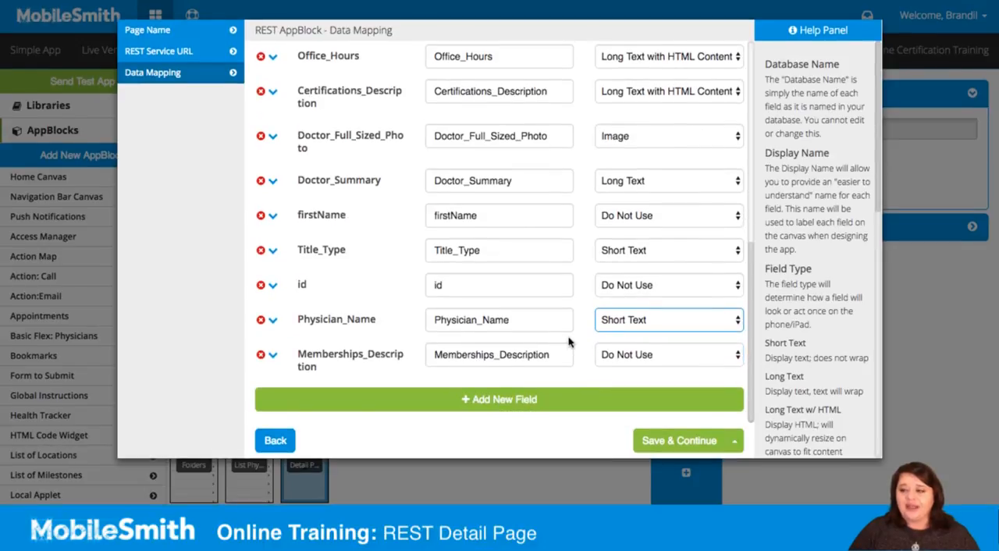
pyautogui.click(616, 353)
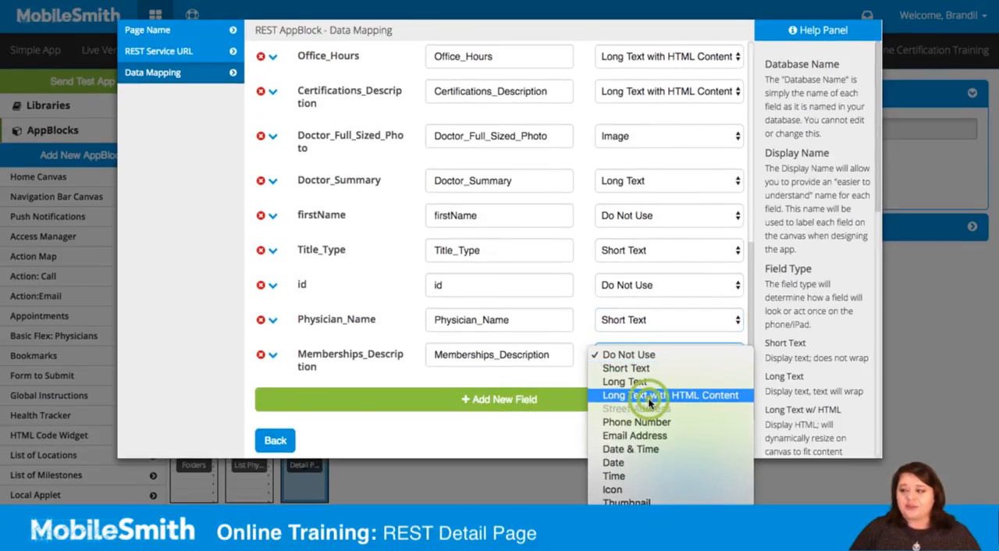
pyautogui.click(647, 397)
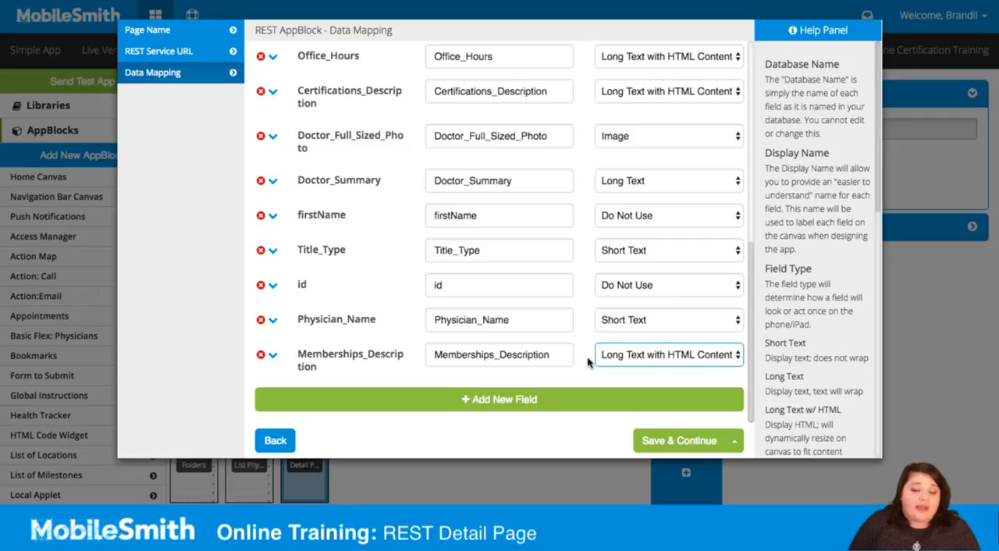
# - Save the data mapping, then enable the Sharing feature and continue to its settings
pyautogui.click(668, 448)
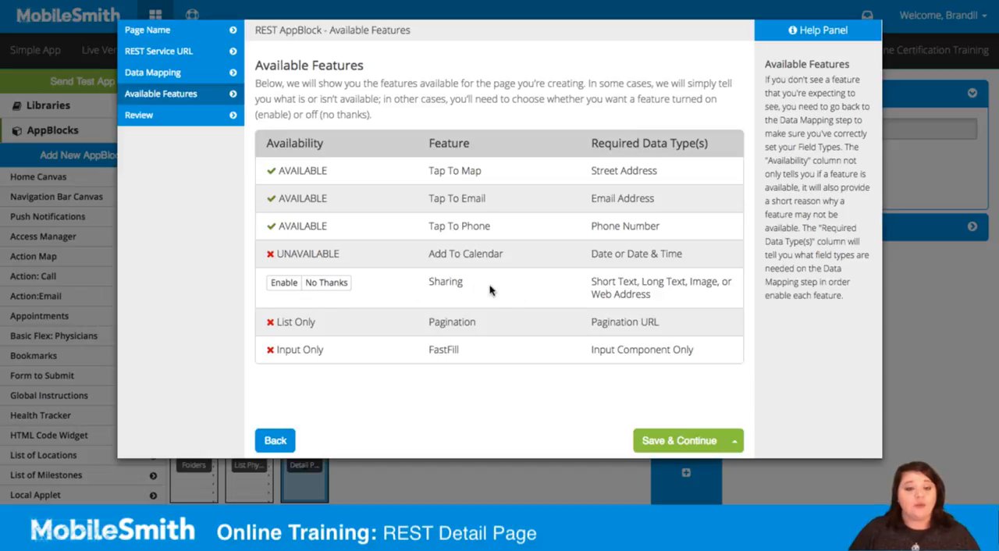
pyautogui.click(284, 288)
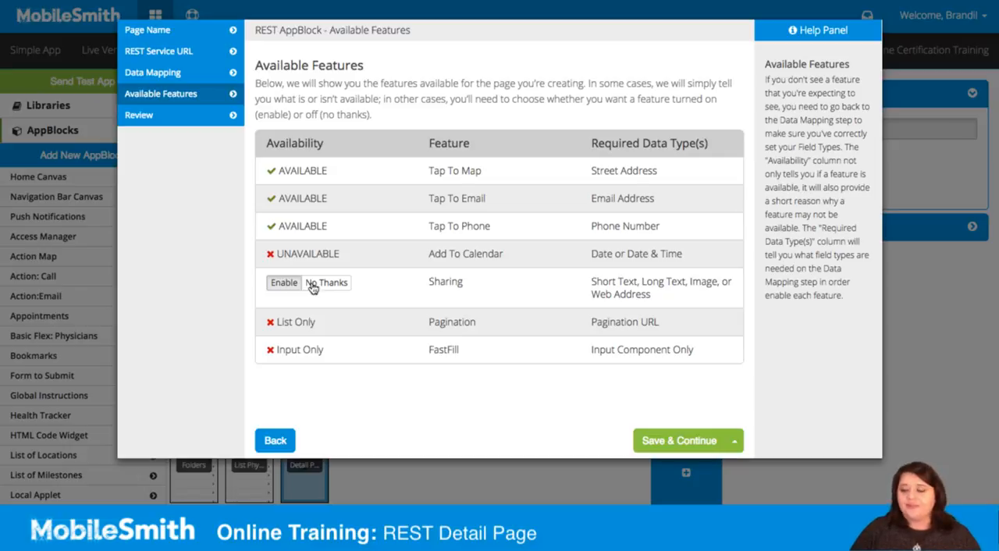
pyautogui.click(685, 444)
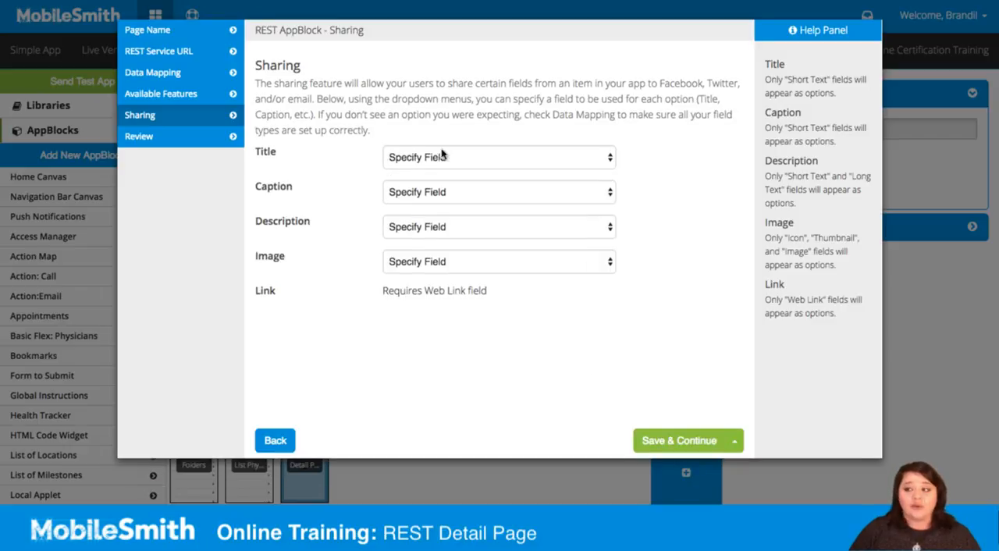
# - Map sharing title to Physician_Name, caption to Title_Type, description to Doctor_Summary and image to Doctor_Full_Sized_Photo, and finish the page setup
pyautogui.click(544, 157)
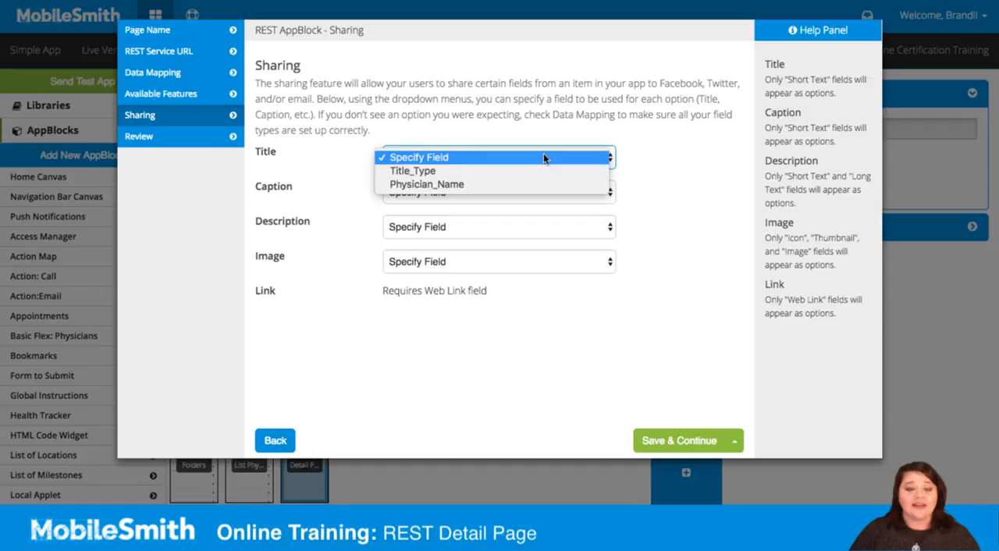
pyautogui.click(419, 185)
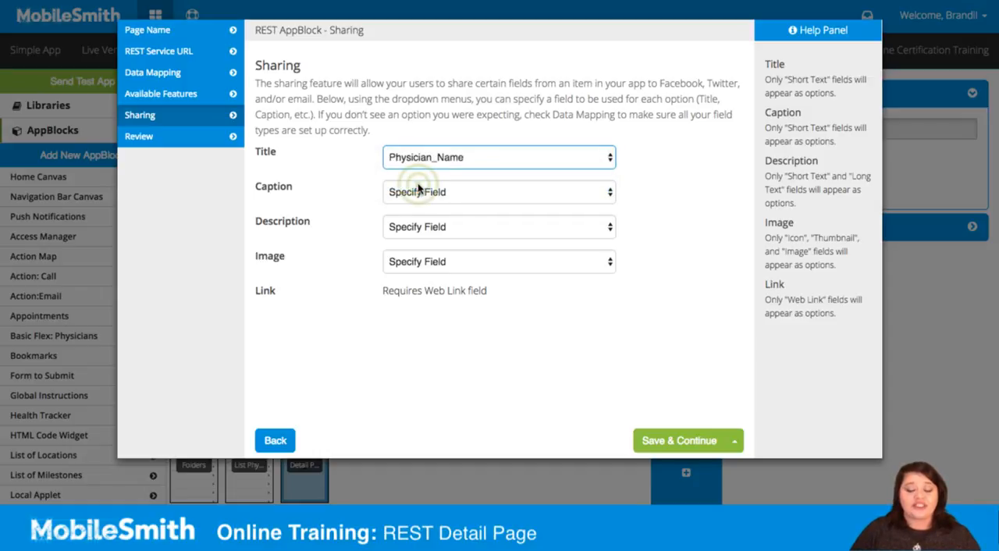
pyautogui.click(418, 190)
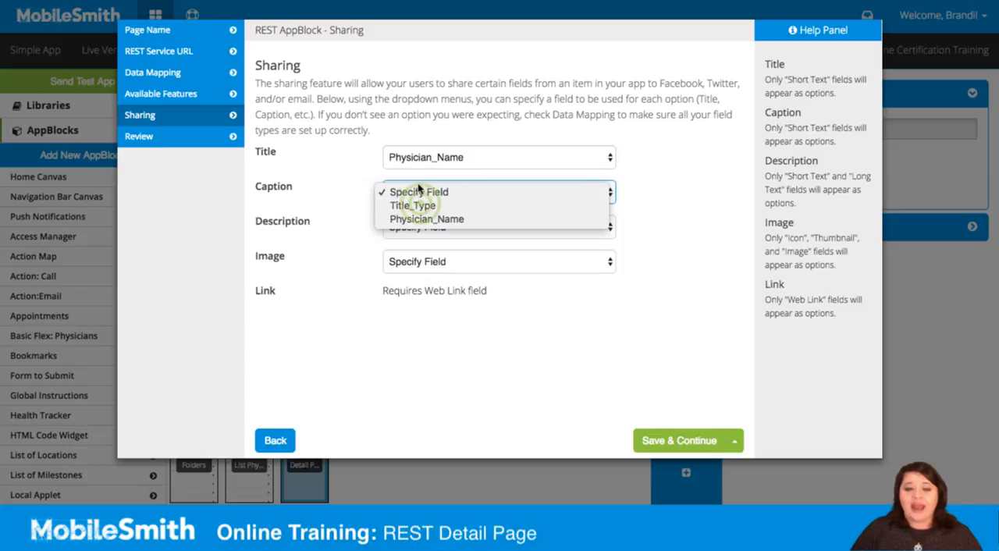
pyautogui.click(420, 206)
pyautogui.click(461, 227)
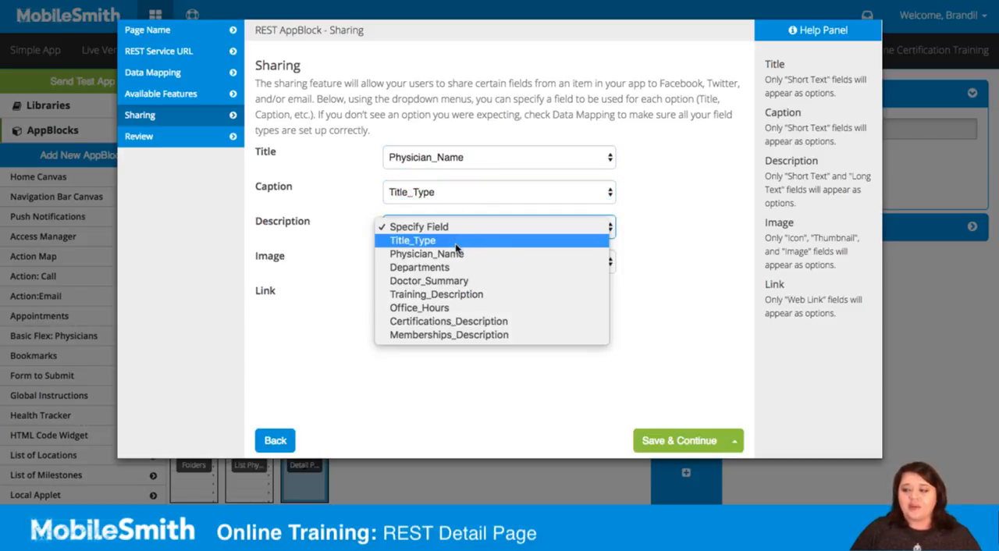
pyautogui.click(447, 280)
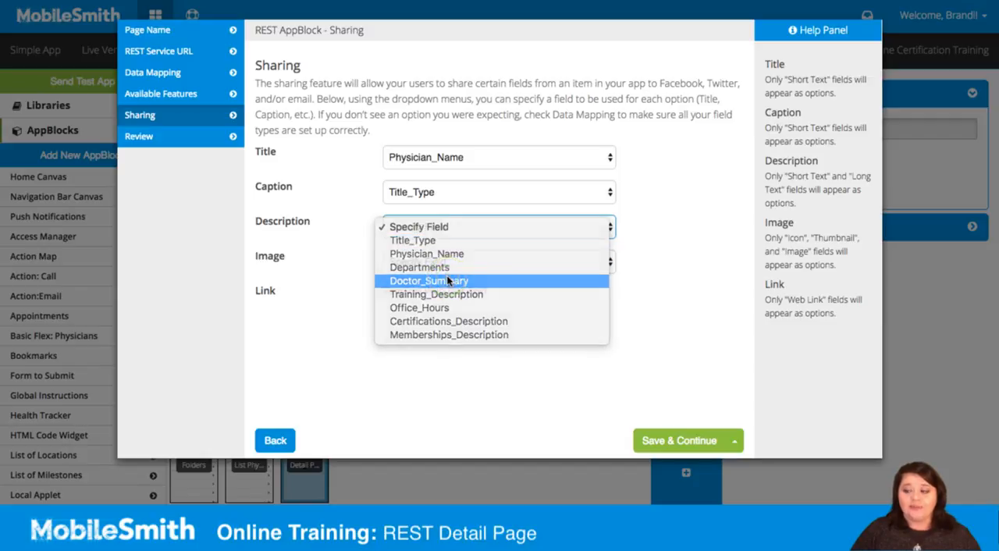
pyautogui.click(437, 264)
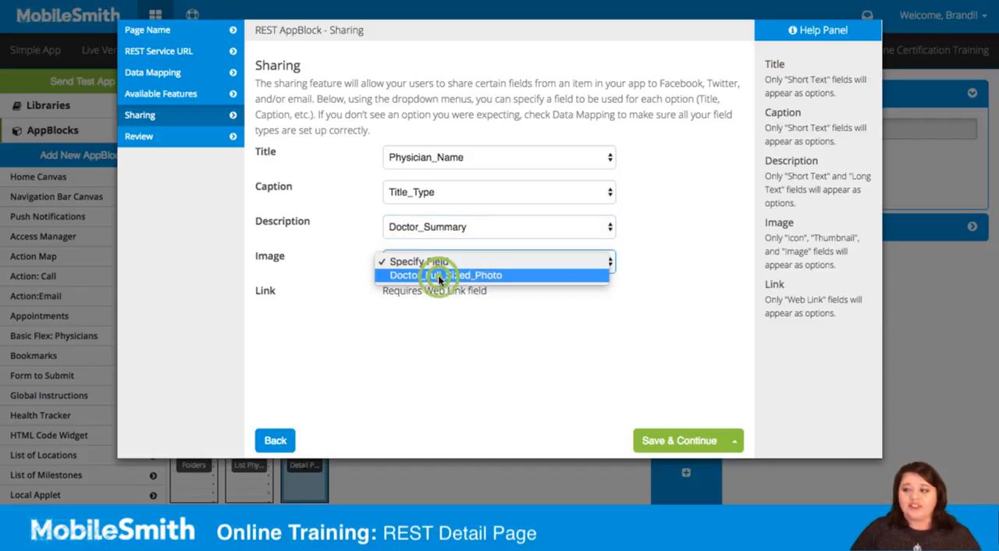
pyautogui.click(437, 276)
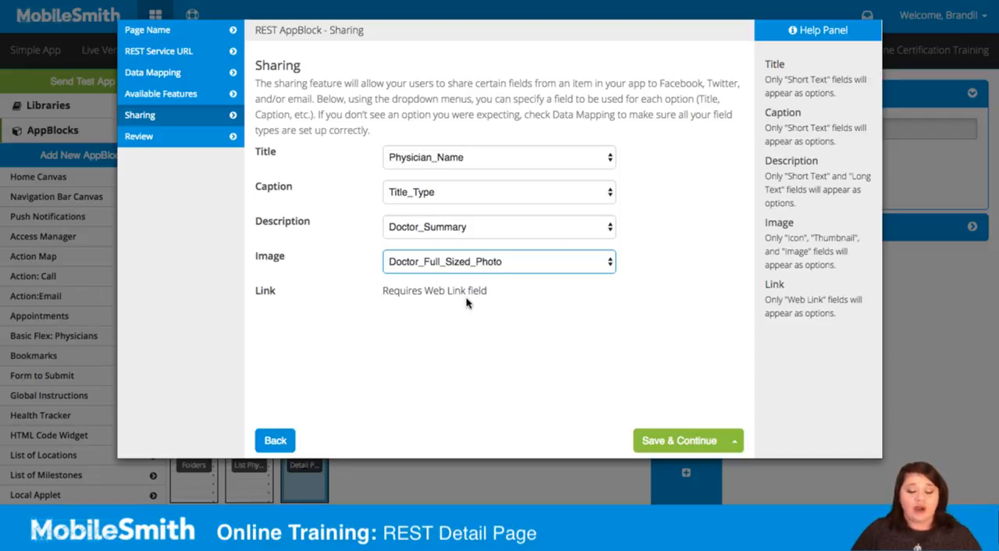
pyautogui.click(680, 439)
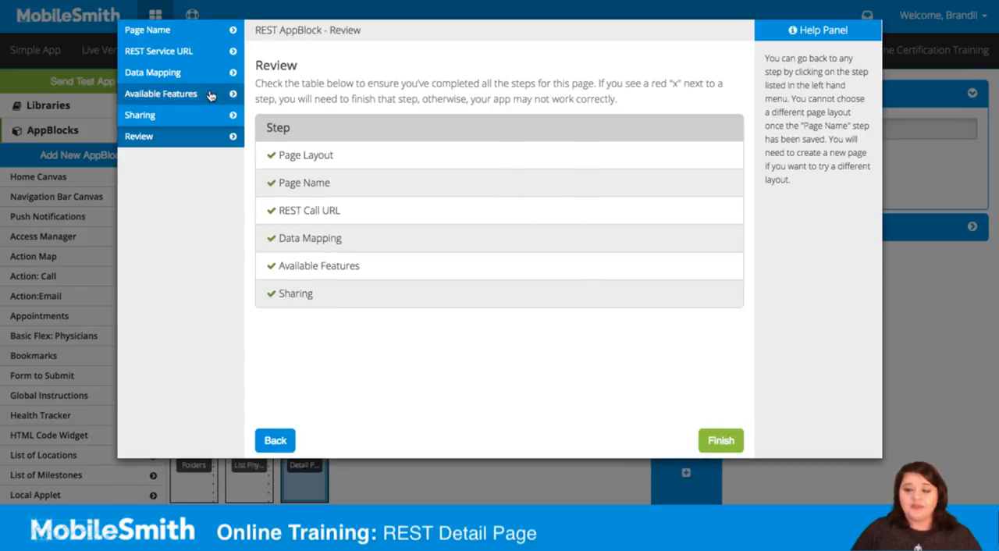
pyautogui.click(720, 441)
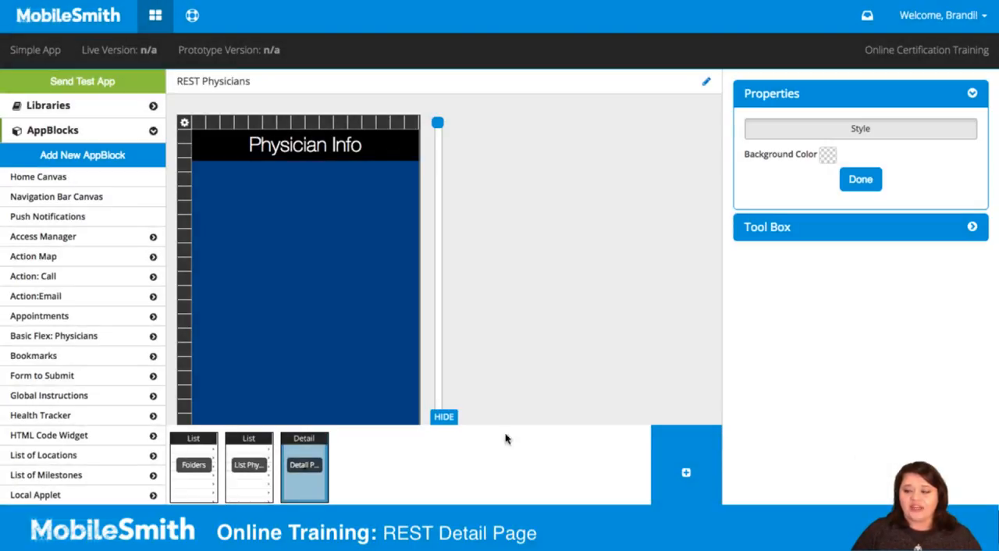
# - Place the Doctor_Full_Sized_Photo image directly below the Physician Info header and stretch it to the full canvas width
pyautogui.click(762, 227)
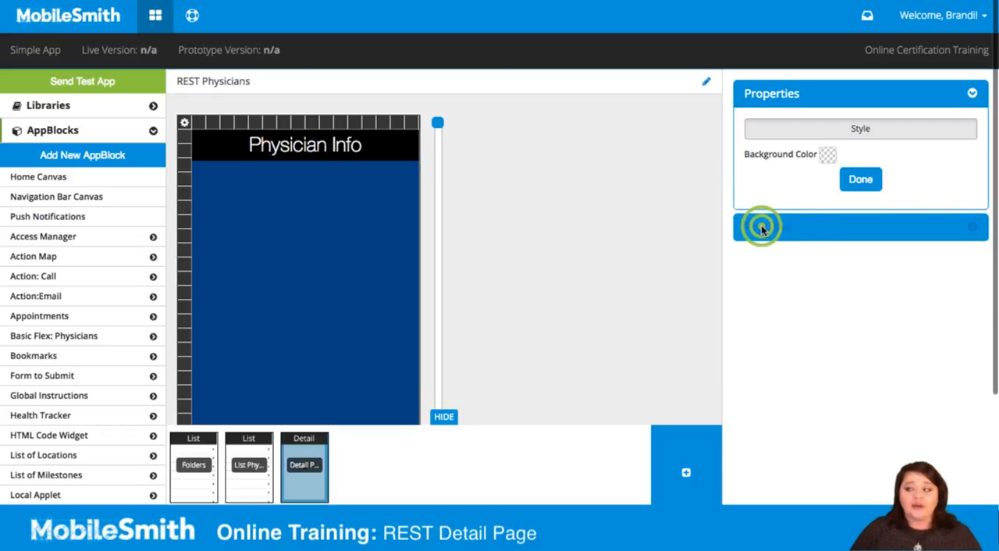
pyautogui.click(765, 293)
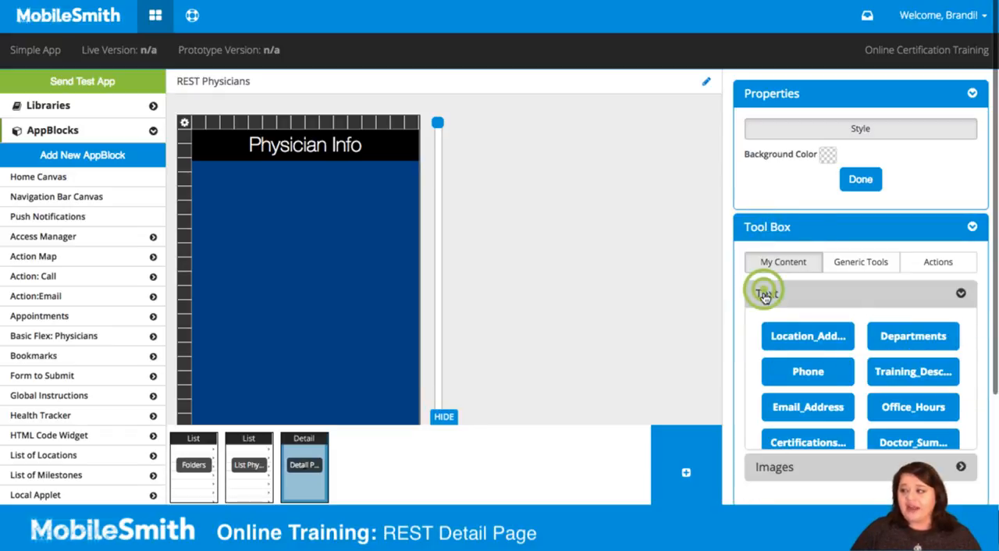
pyautogui.click(769, 294)
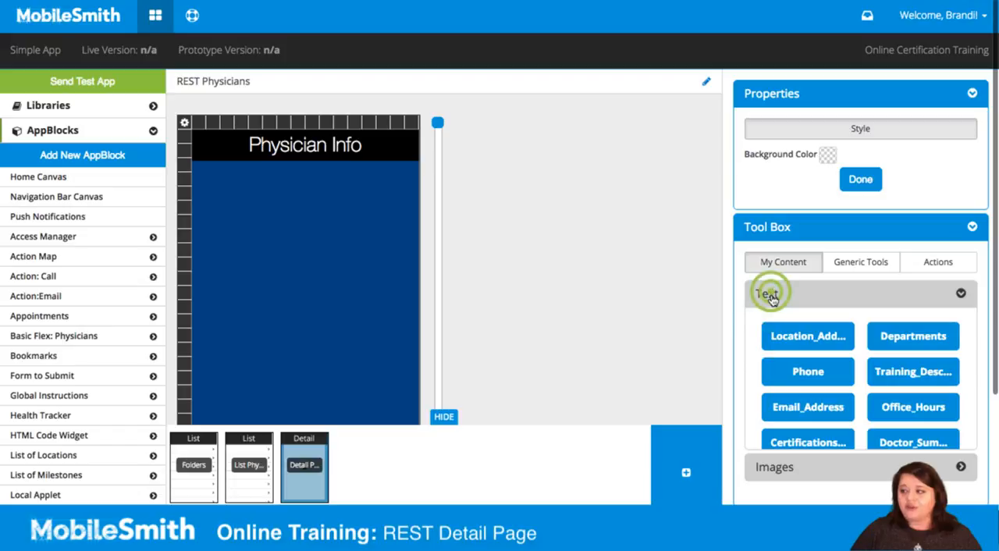
pyautogui.click(770, 327)
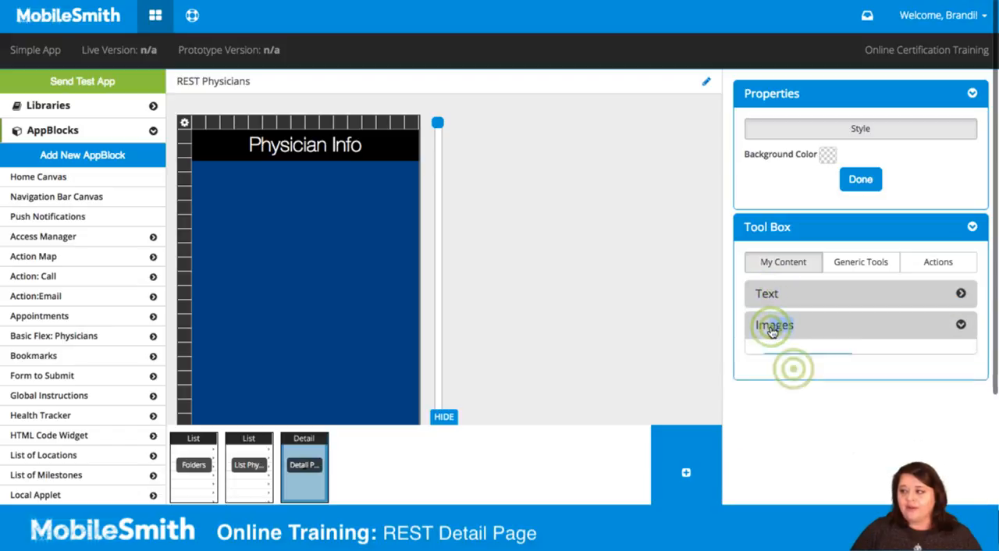
pyautogui.moveTo(793, 369); pyautogui.dragTo(420, 272)
pyautogui.moveTo(359, 240); pyautogui.dragTo(418, 260)
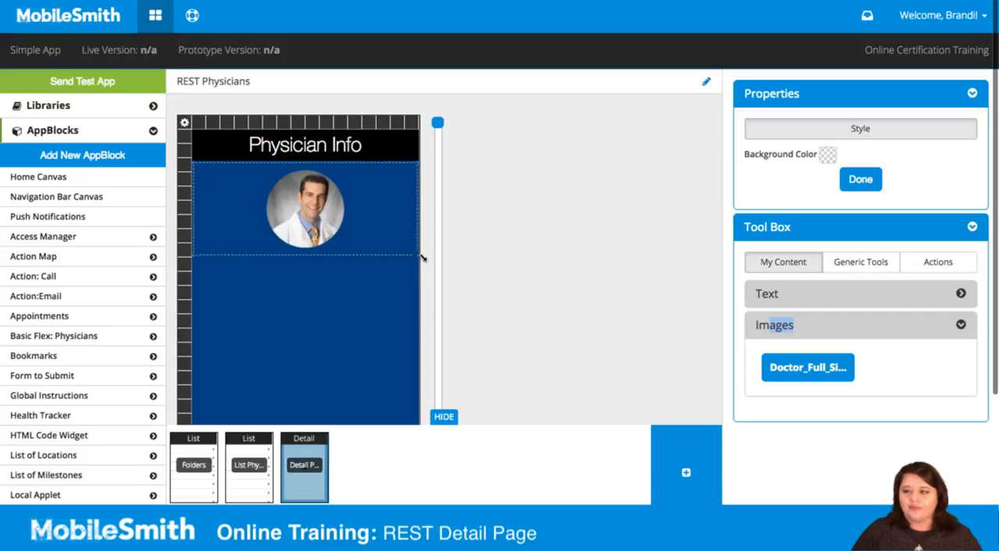
# - Add the Physician_Name text field below the photo and widen it across the canvas
pyautogui.click(765, 293)
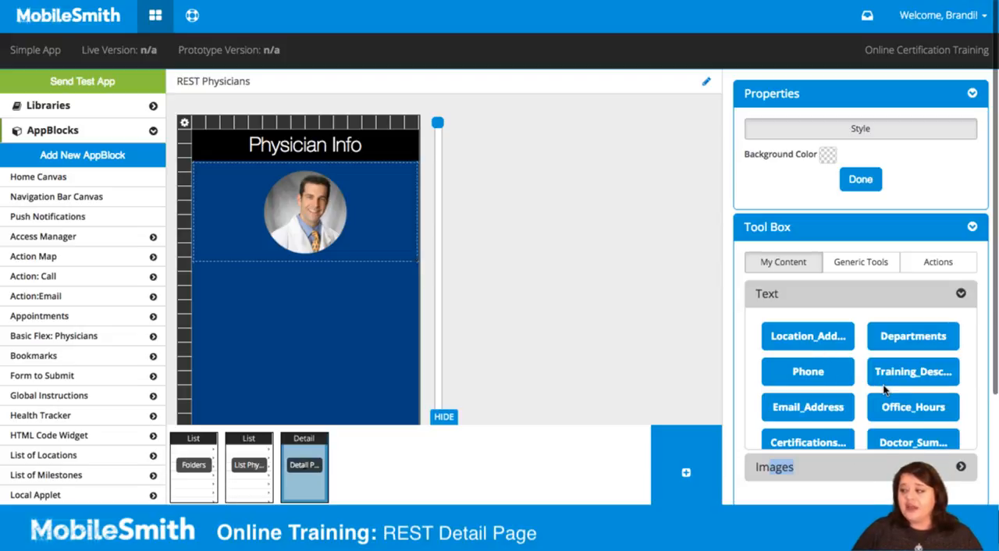
pyautogui.scroll(-1, 885, 388)
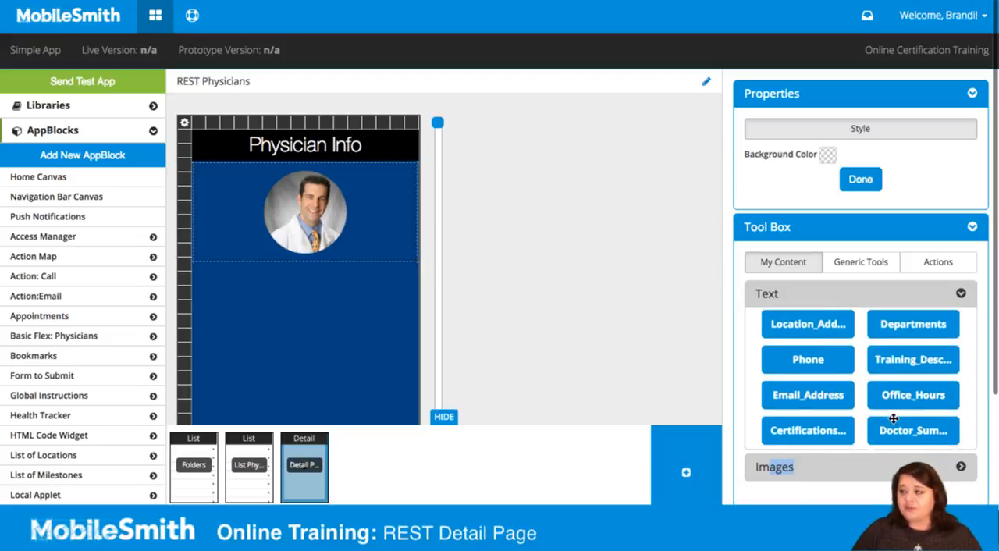
pyautogui.scroll(1, 893, 417)
pyautogui.scroll(-5, 888, 401)
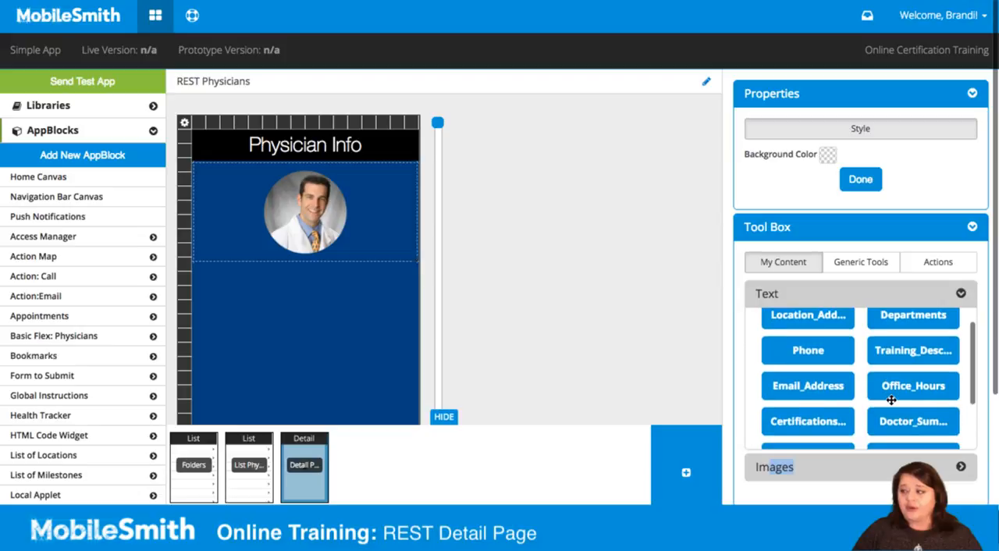
pyautogui.moveTo(892, 403); pyautogui.dragTo(244, 287)
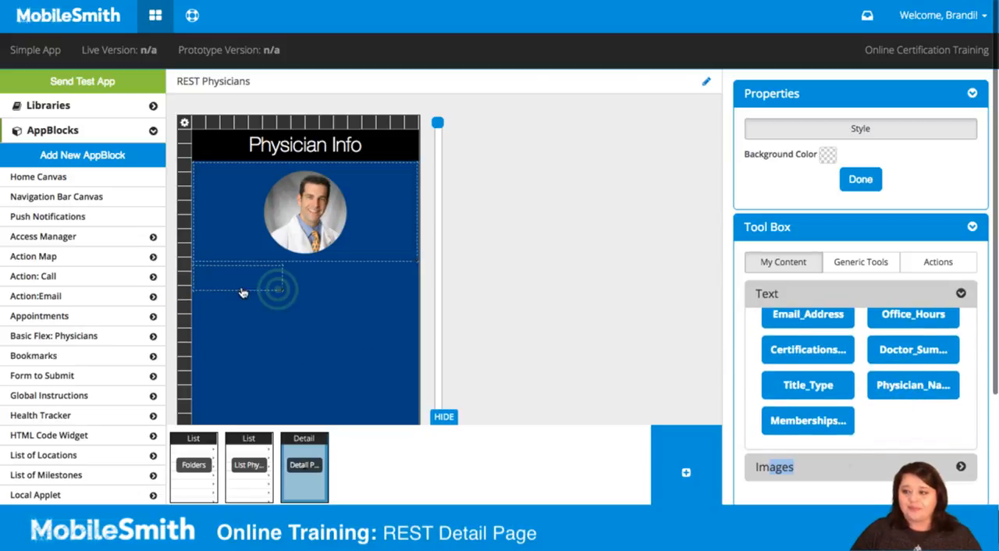
# - Style the Physician_Name text as white, centered and bold at text size 16, and reduce its box height
pyautogui.click(331, 282)
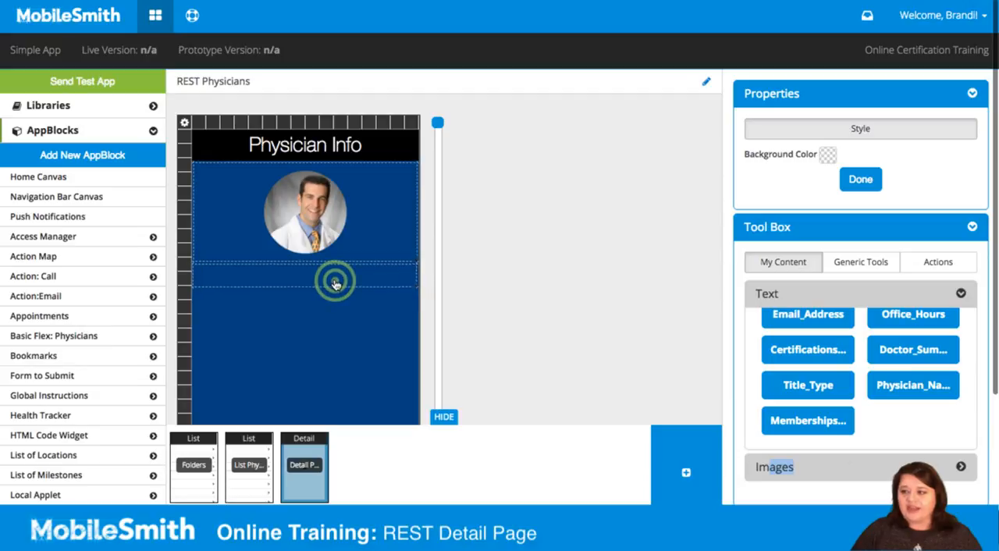
pyautogui.click(891, 186)
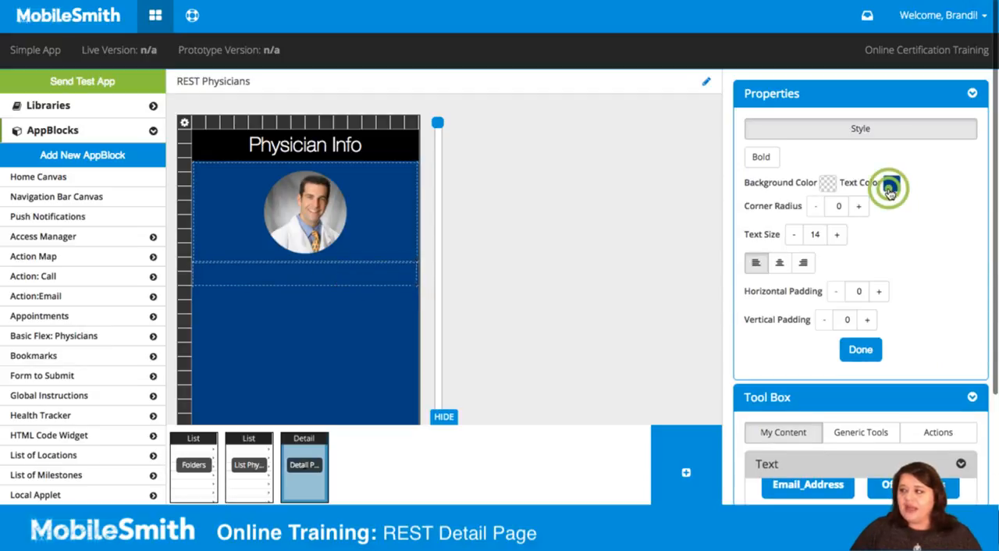
pyautogui.click(915, 348)
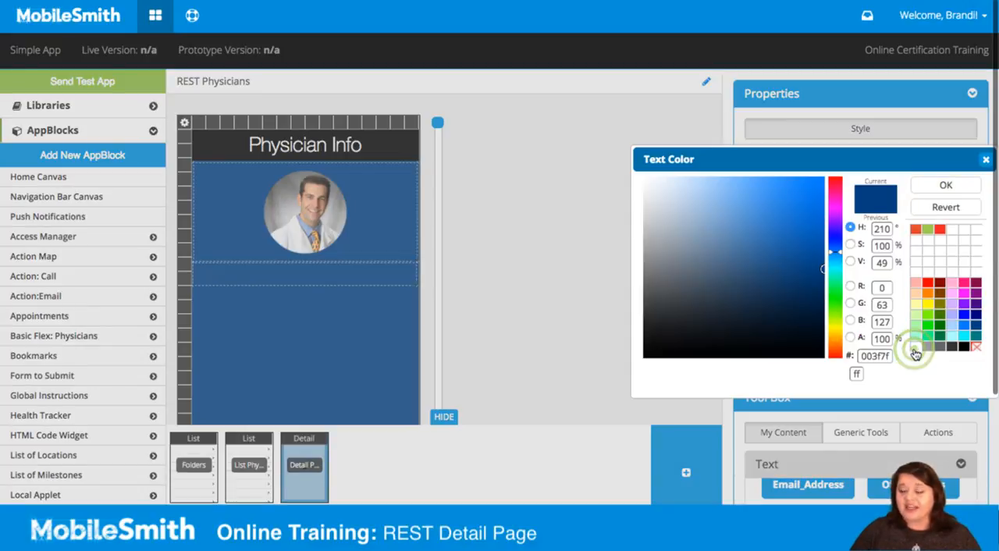
pyautogui.click(927, 185)
pyautogui.click(782, 265)
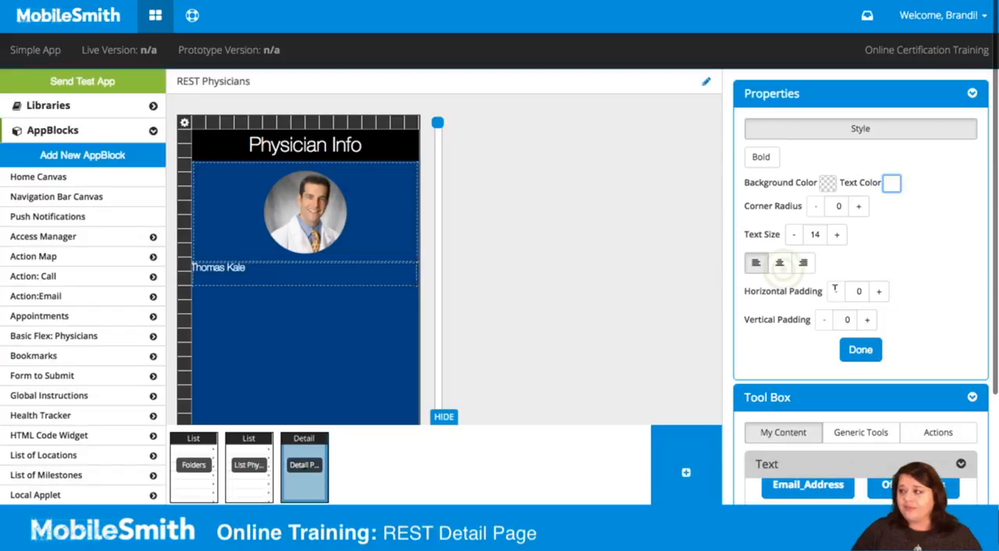
pyautogui.click(762, 158)
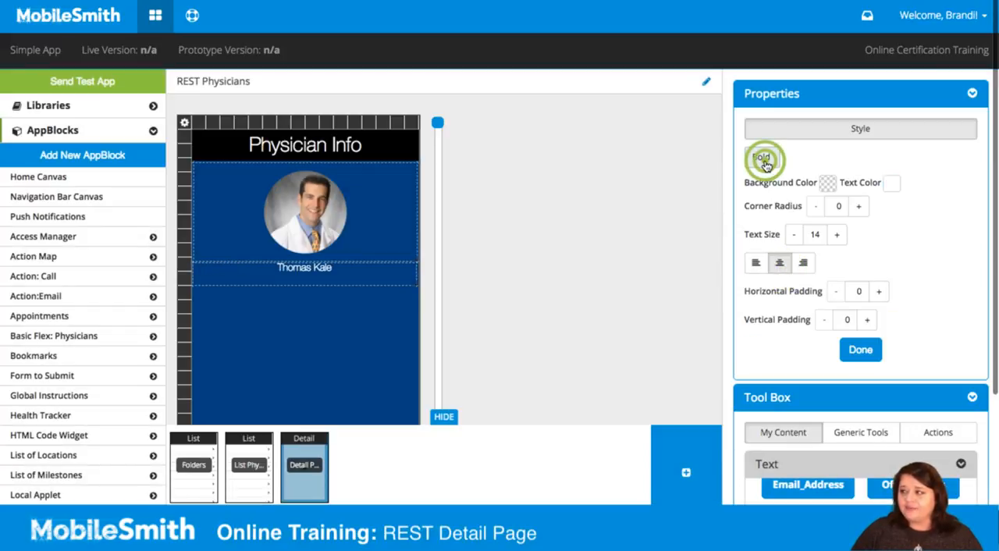
pyautogui.click(837, 234)
pyautogui.click(837, 235)
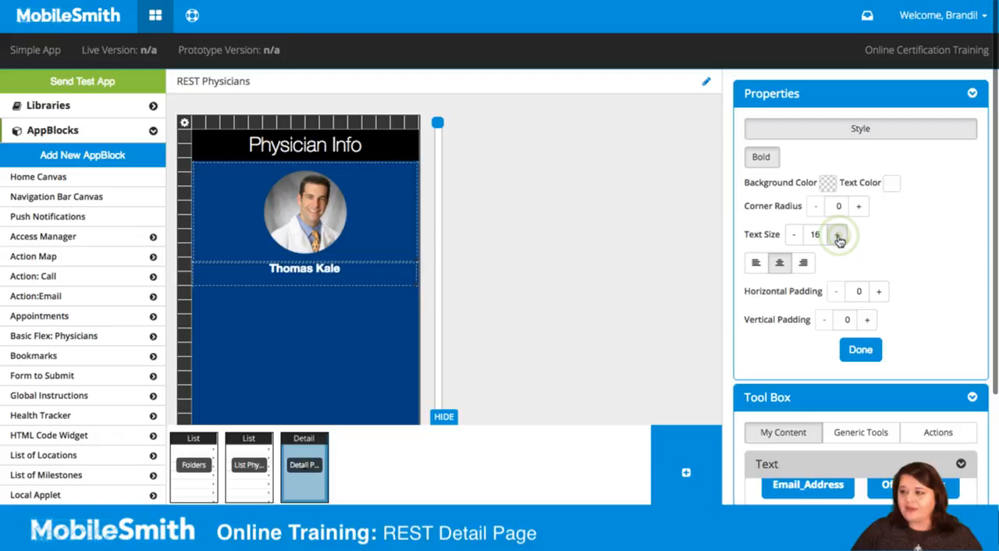
pyautogui.moveTo(386, 286); pyautogui.dragTo(390, 279)
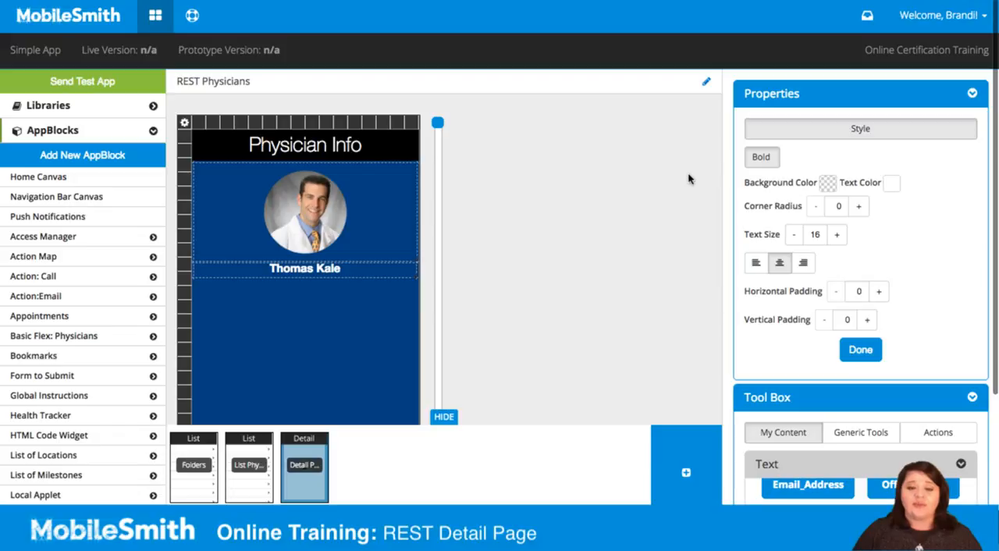
pyautogui.click(412, 278)
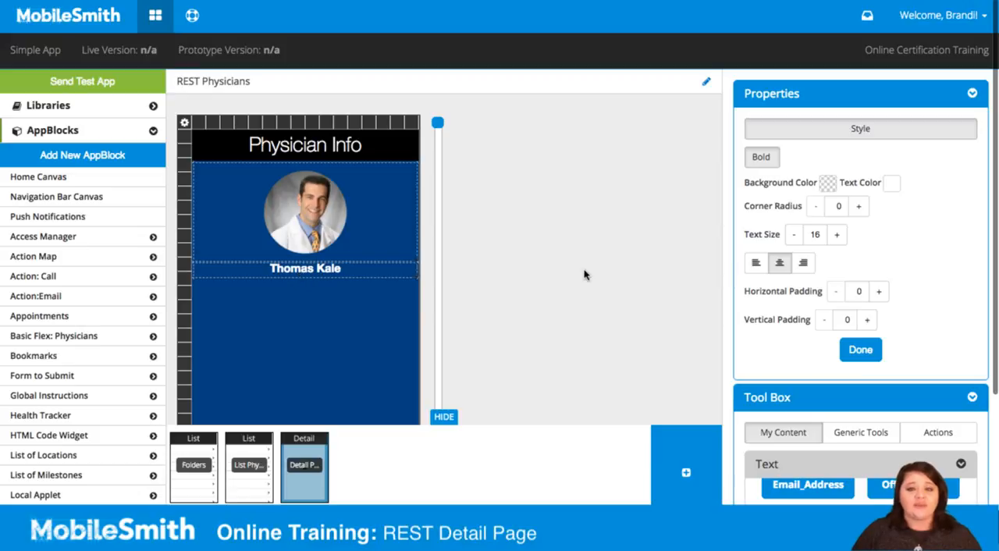
# - Add the Title_Type text field below the physician name at full width, with white, centered text
pyautogui.click(769, 88)
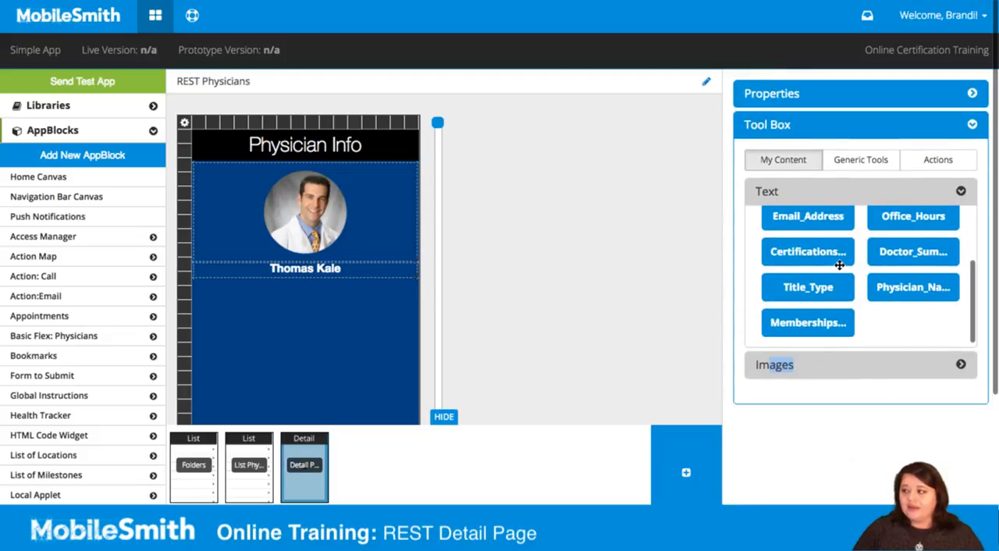
pyautogui.moveTo(830, 287); pyautogui.dragTo(422, 298)
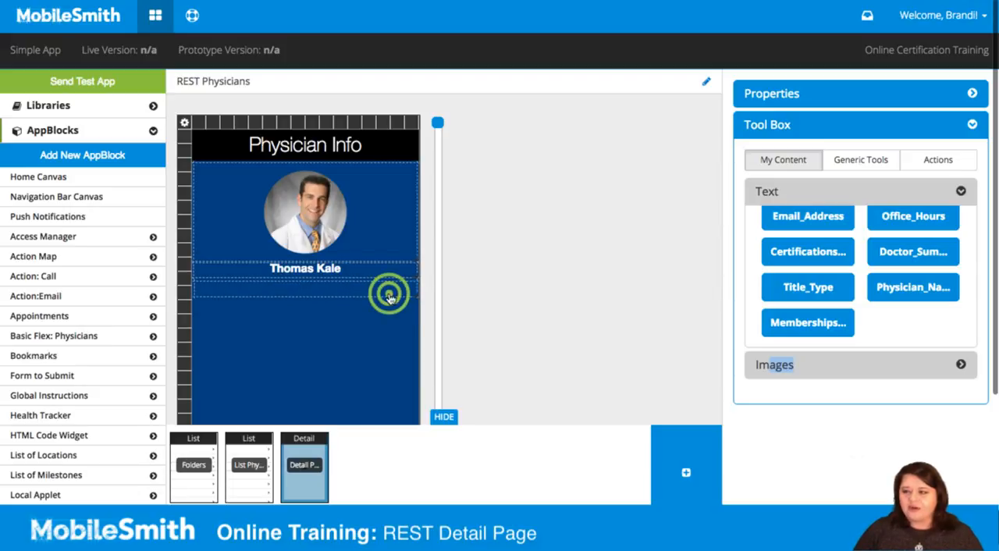
pyautogui.doubleClick(389, 296)
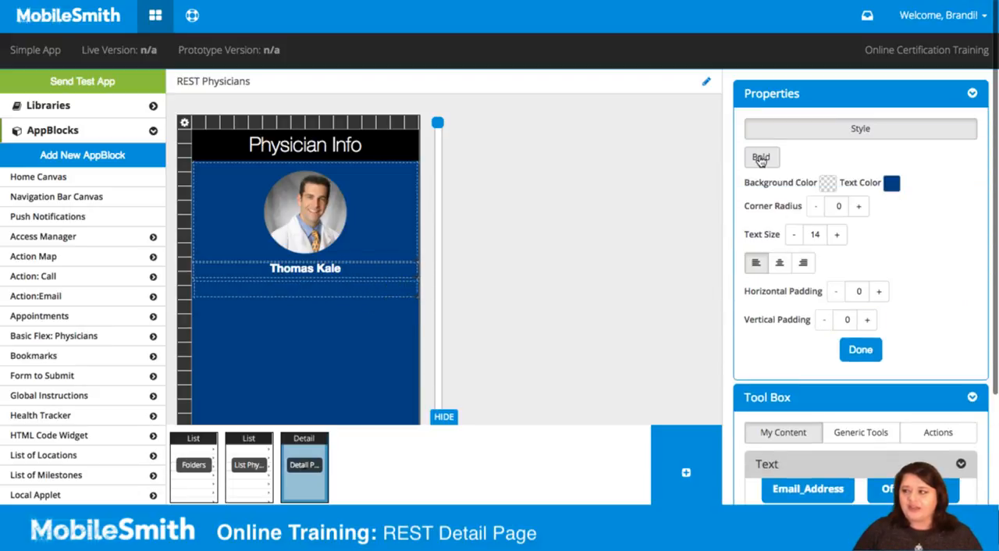
pyautogui.click(891, 186)
pyautogui.click(914, 344)
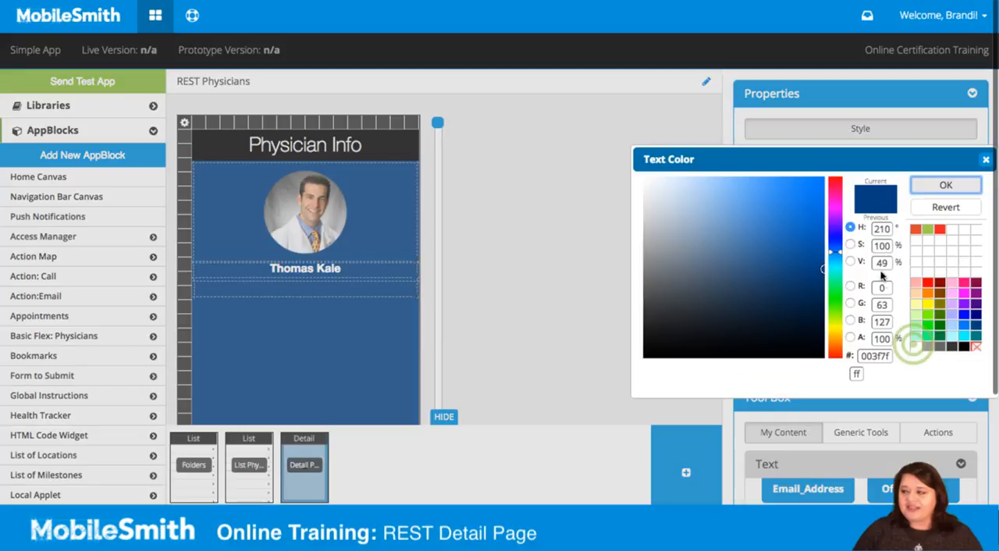
pyautogui.click(946, 184)
pyautogui.click(779, 263)
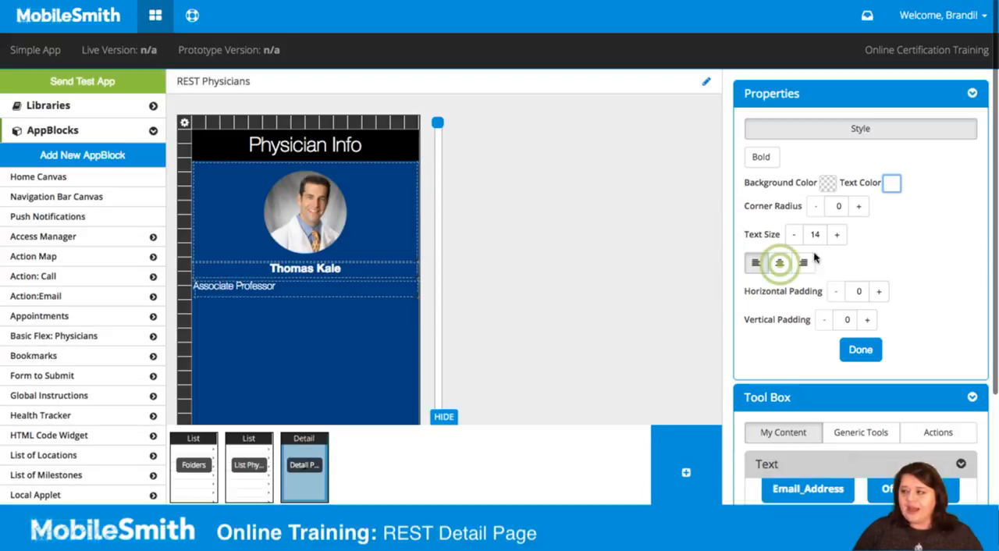
# - Tighten the spacing between Physician_Name and Title_Type, and copy the Title_Type layout
pyautogui.click(346, 296)
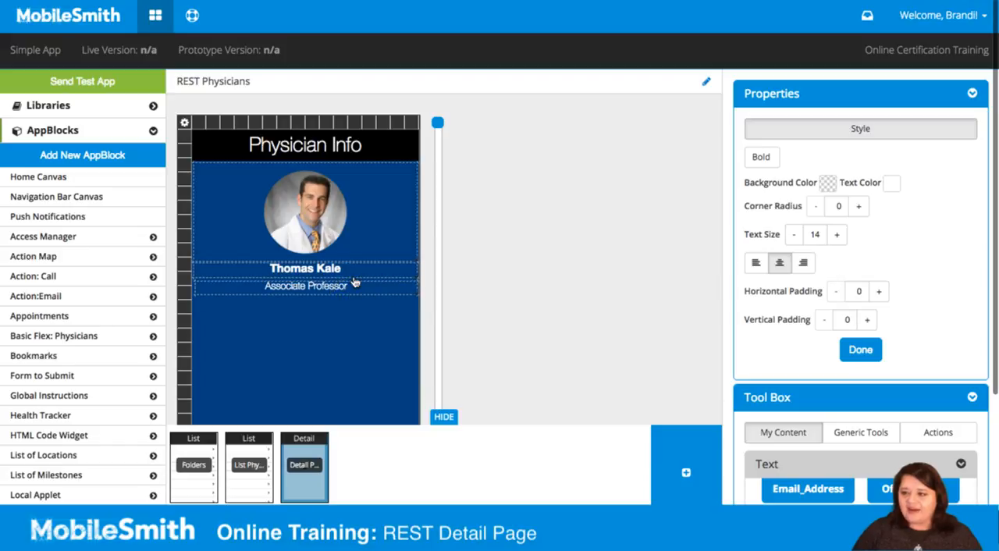
pyautogui.click(354, 278)
pyautogui.click(348, 288)
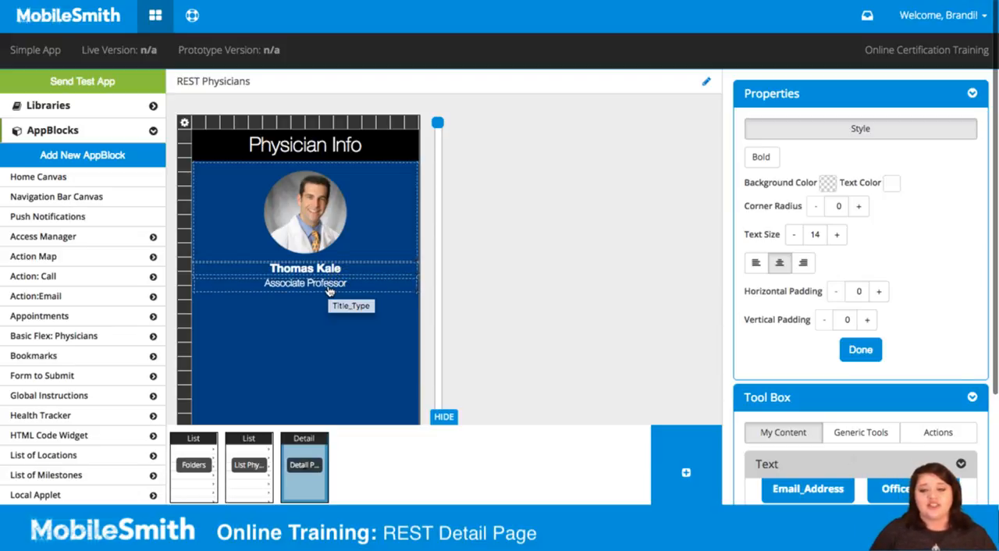
pyautogui.rightClick(329, 288)
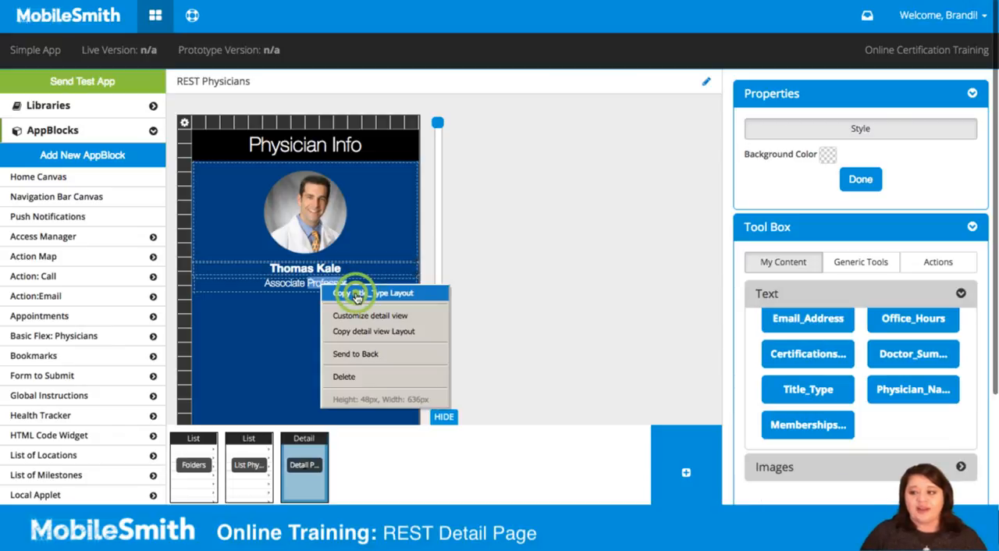
pyautogui.click(356, 294)
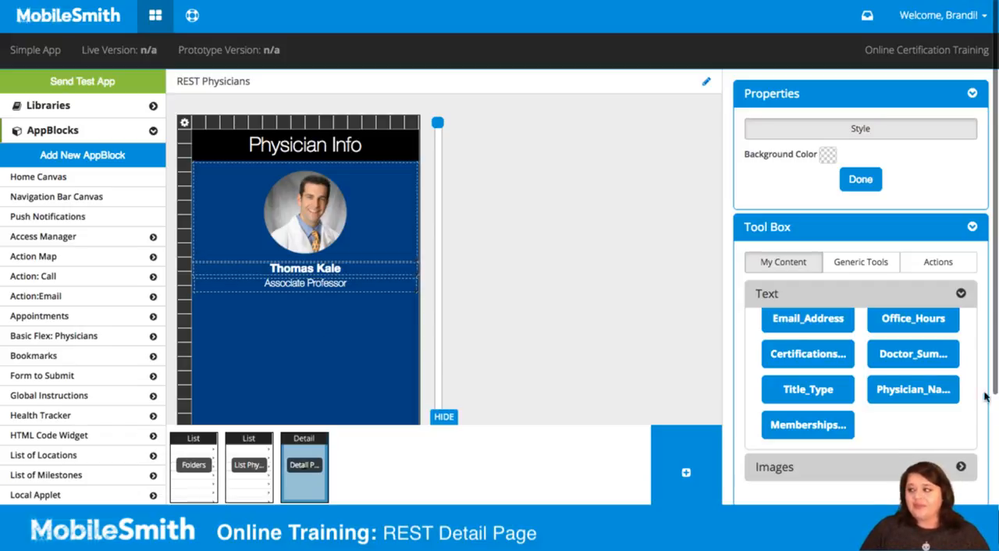
# - Add the Share Item action button at the right end of the Physician Info header, keeping its default icons
pyautogui.click(885, 270)
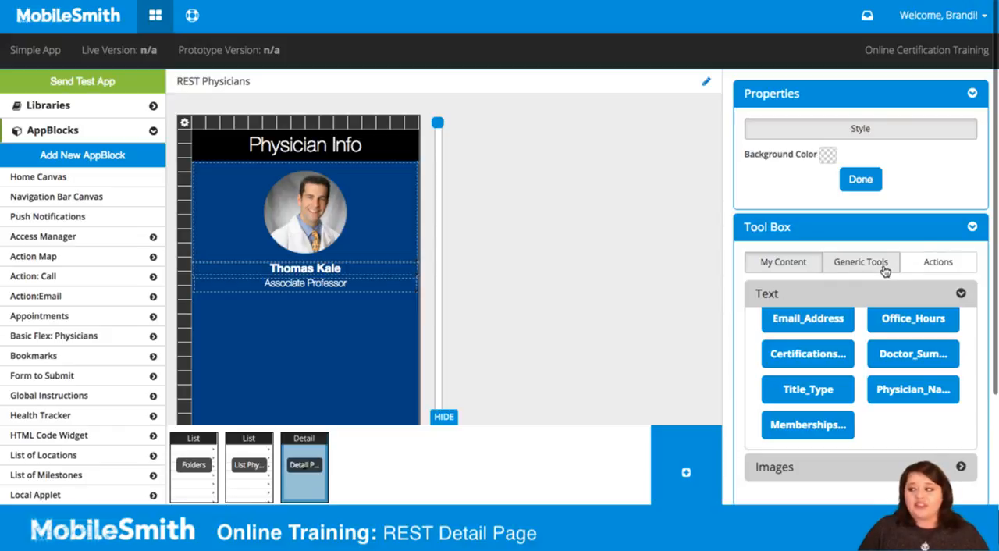
pyautogui.click(949, 267)
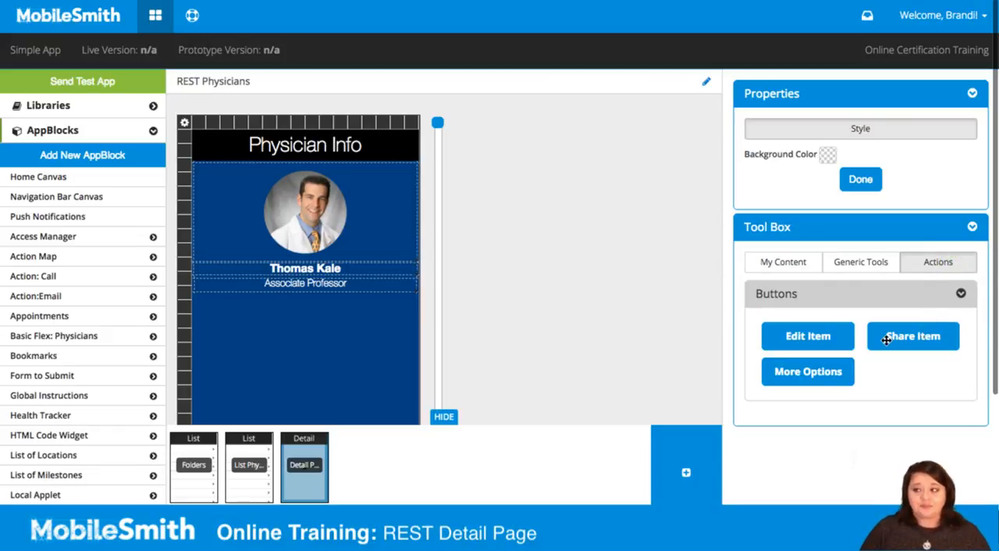
pyautogui.click(926, 332)
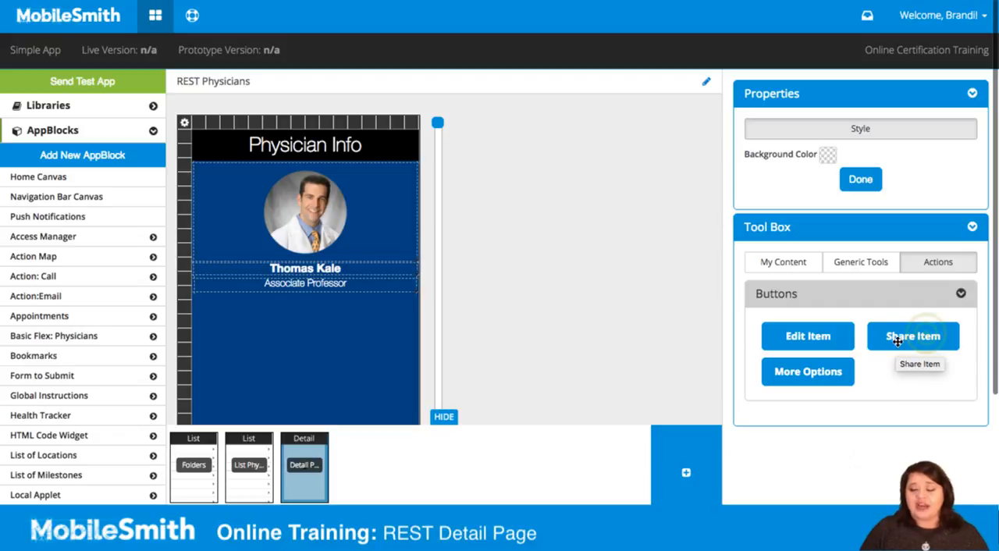
pyautogui.moveTo(927, 333); pyautogui.dragTo(395, 148)
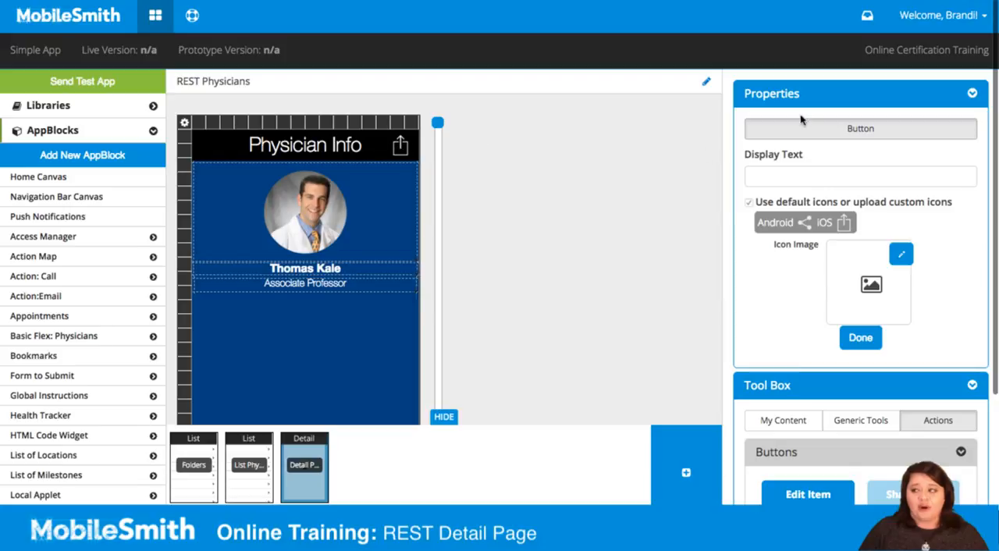
pyautogui.click(785, 176)
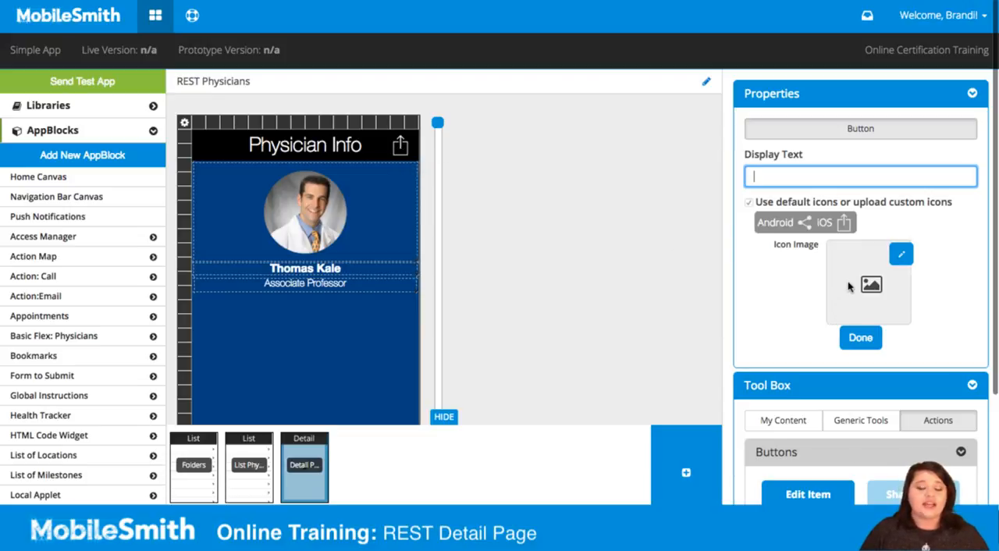
pyautogui.click(786, 94)
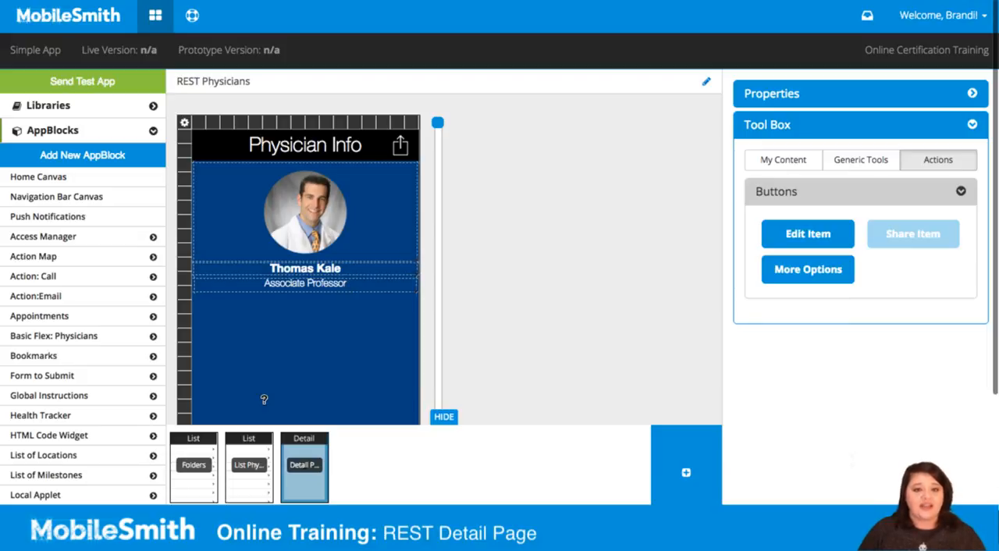
# - Link the List Physicians page's rows to the Detail Physicians page of the REST Physicians AppBlock, passing the id field as doc_id
pyautogui.click(253, 487)
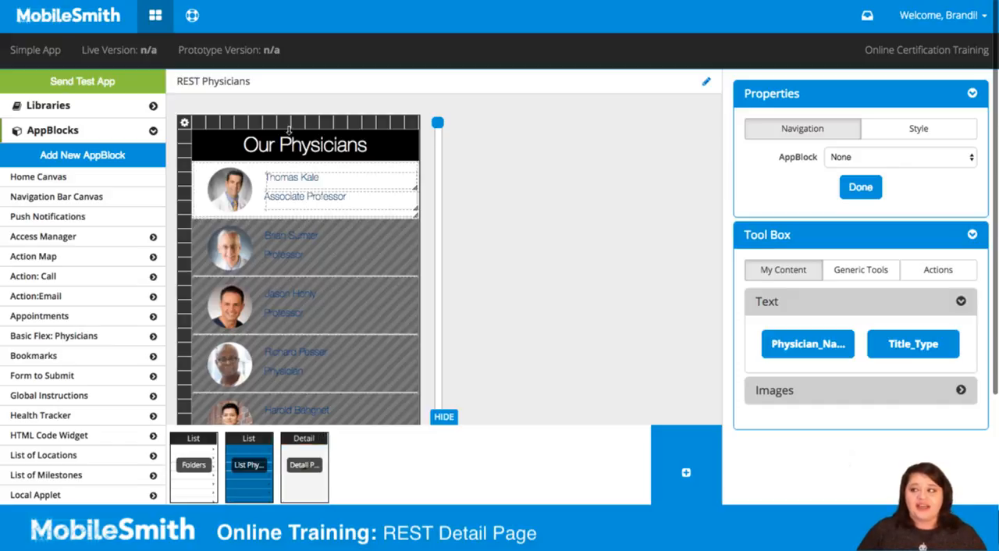
pyautogui.click(847, 157)
pyautogui.click(853, 170)
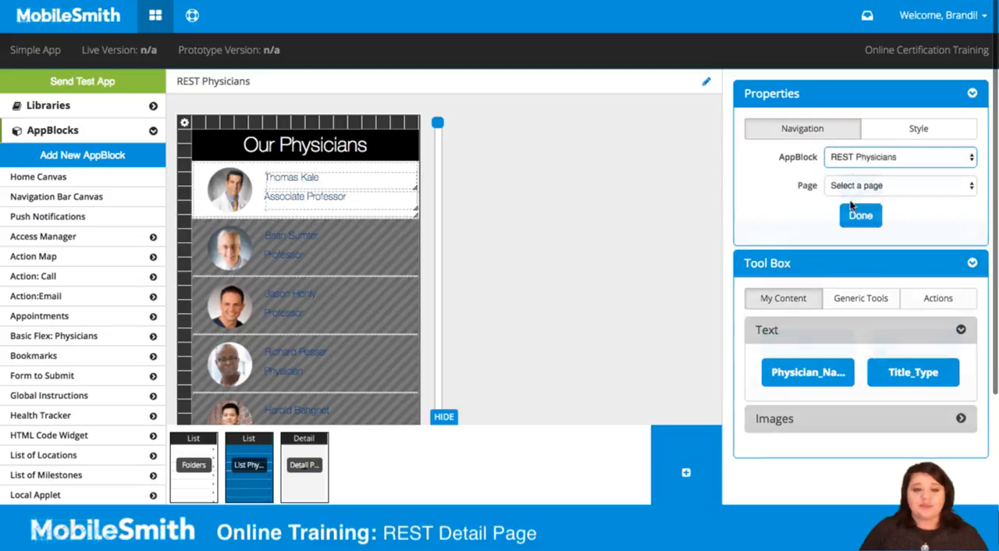
pyautogui.click(856, 187)
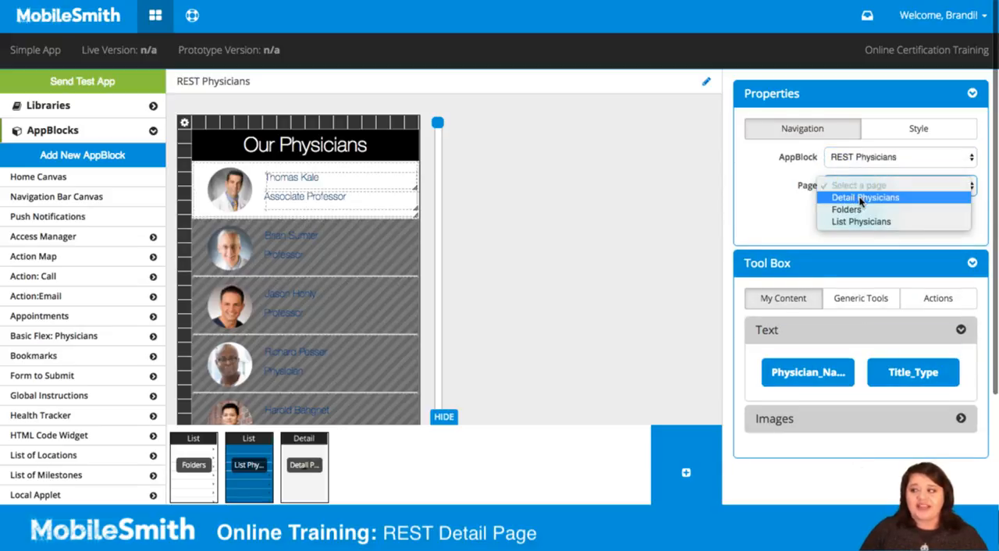
pyautogui.click(859, 198)
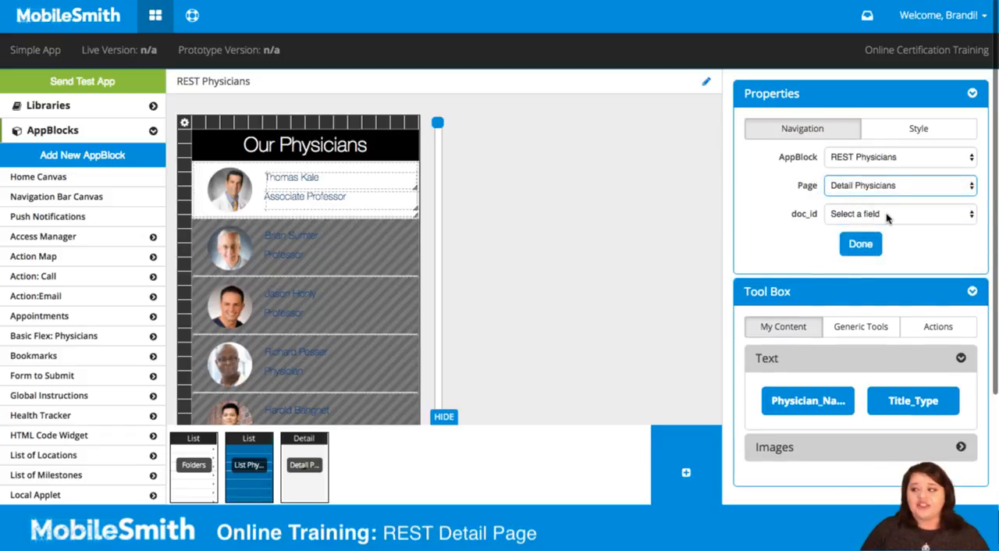
pyautogui.click(887, 214)
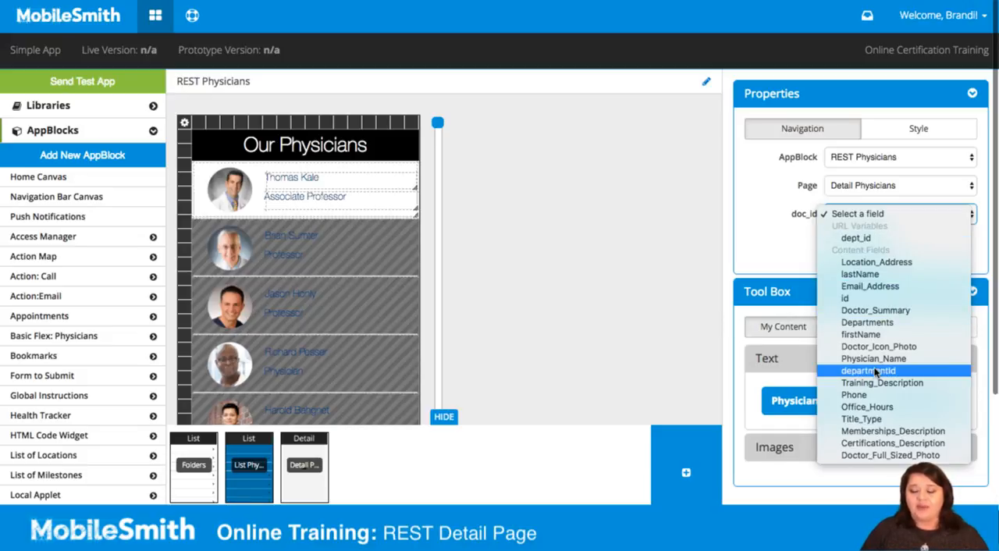
pyautogui.click(874, 299)
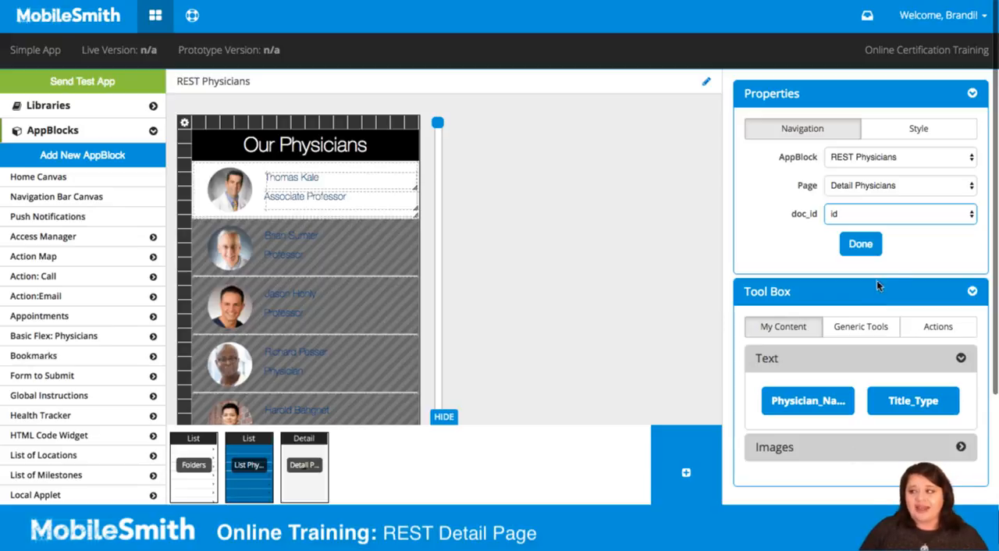
pyautogui.click(860, 244)
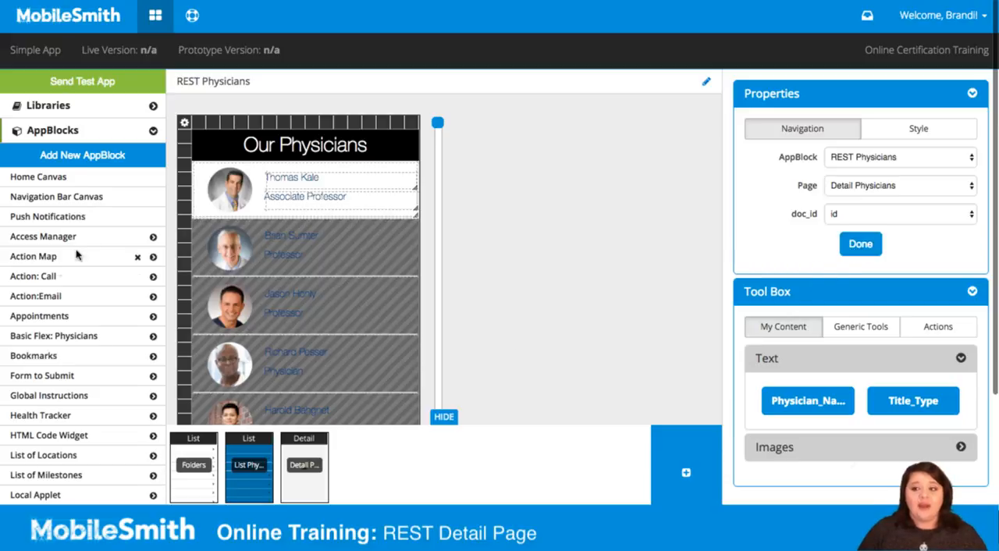
# - Open the Home Canvas and select the Our Doctors icon
pyautogui.click(54, 174)
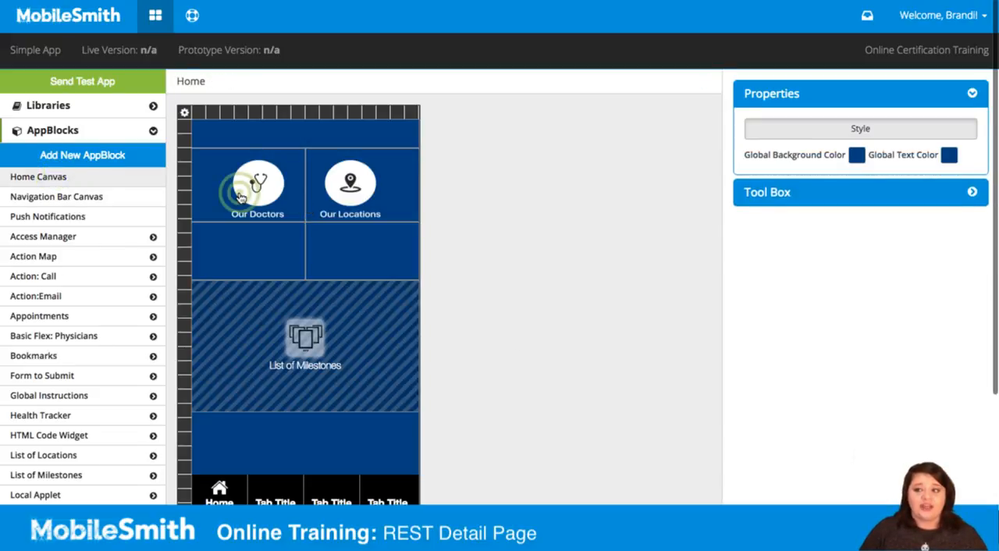
pyautogui.click(239, 195)
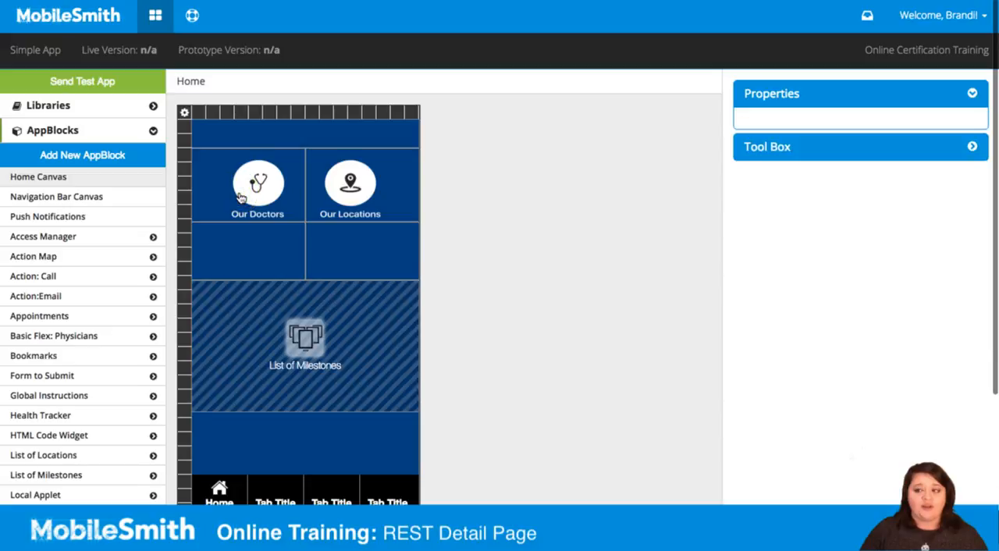